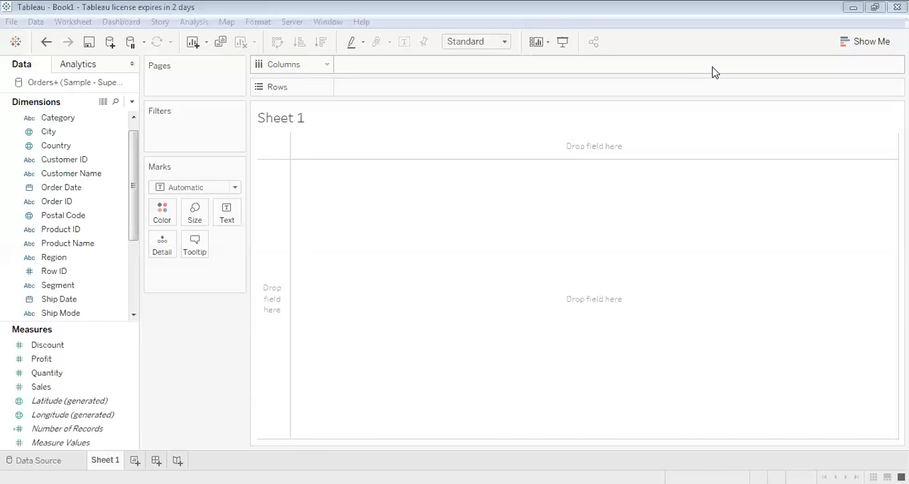
Place the Sales measure on Columns and change its aggregation to Average
left_click(359, 194)
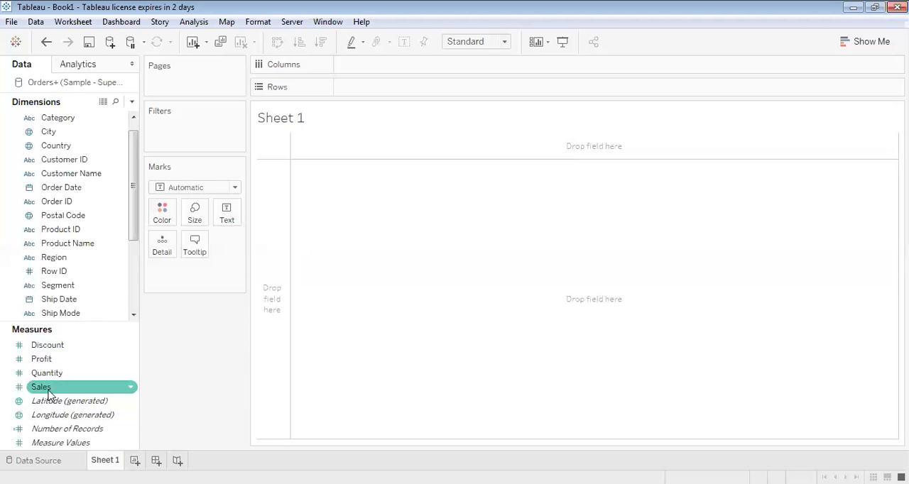
mouse_move(44, 392)
left_mouse_down()
mouse_move(402, 150)
mouse_move(227, 259)
mouse_move(425, 77)
mouse_move(416, 74)
left_mouse_up()
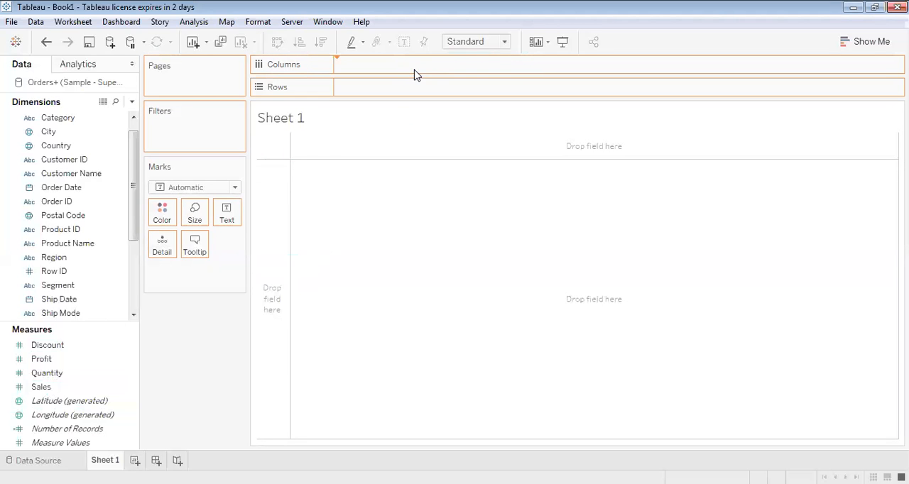
left_click_drag(416, 75, 416, 75)
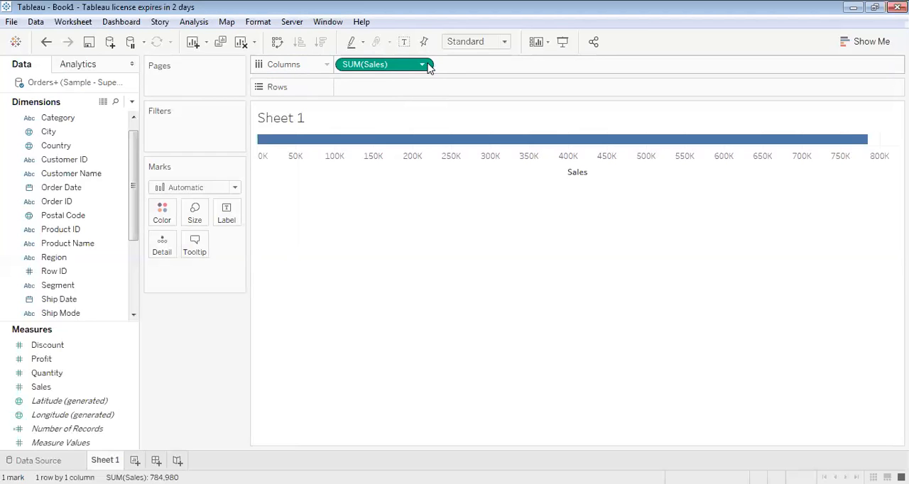
left_click(422, 64)
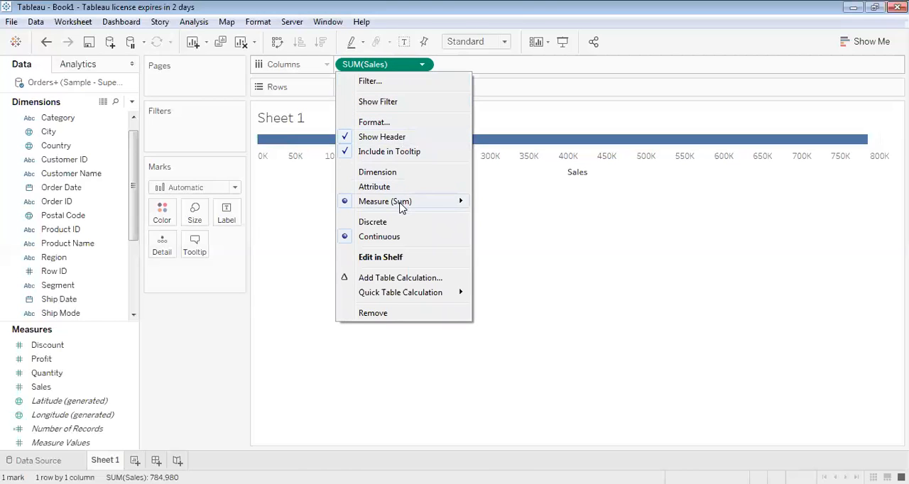
mouse_move(401, 205)
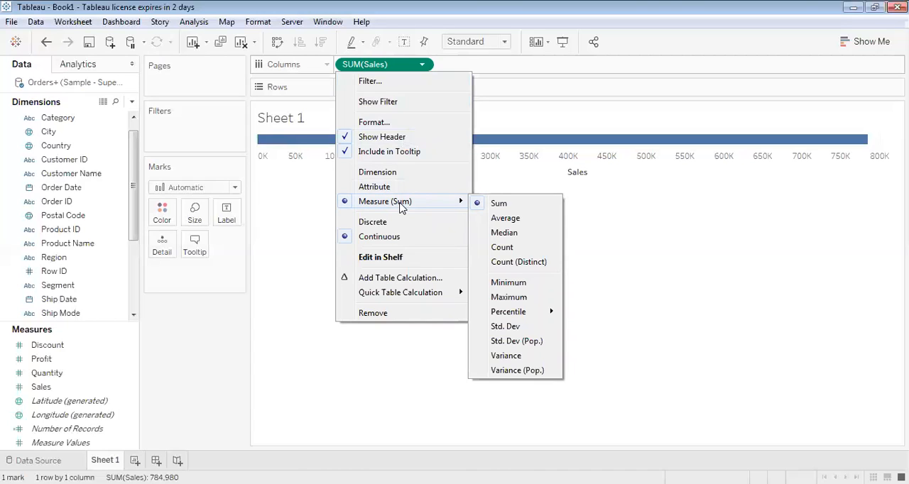
left_click(499, 220)
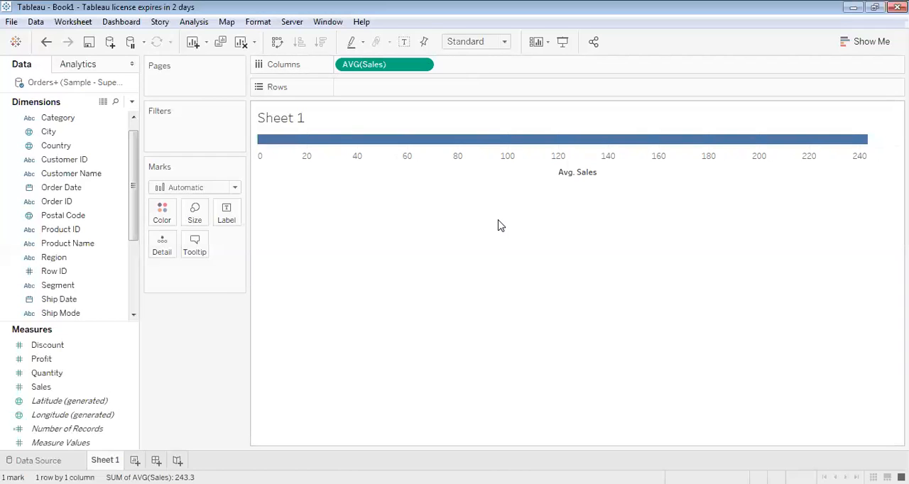
Show mark labels on the average sales bar
left_click(226, 221)
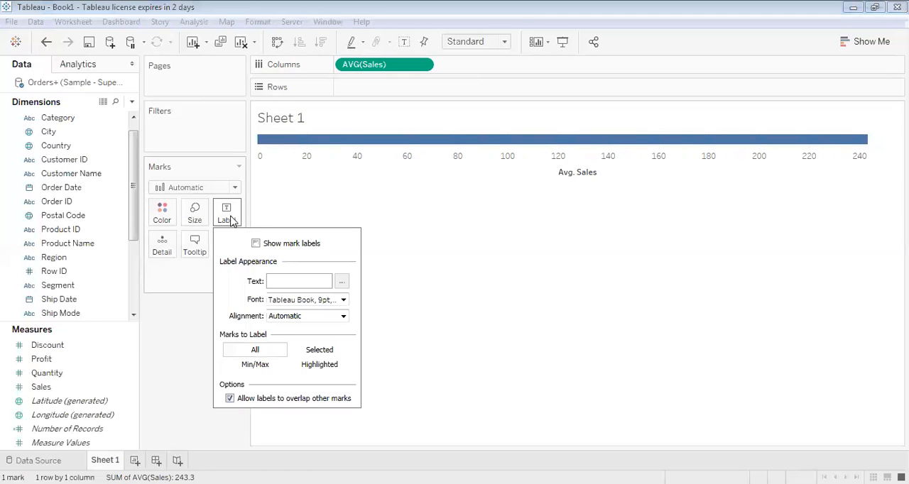
left_click(258, 245)
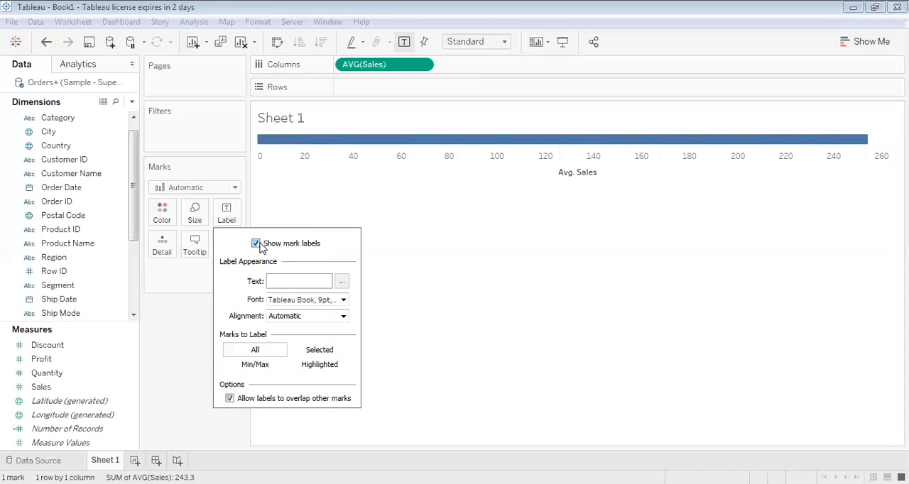
left_click(477, 229)
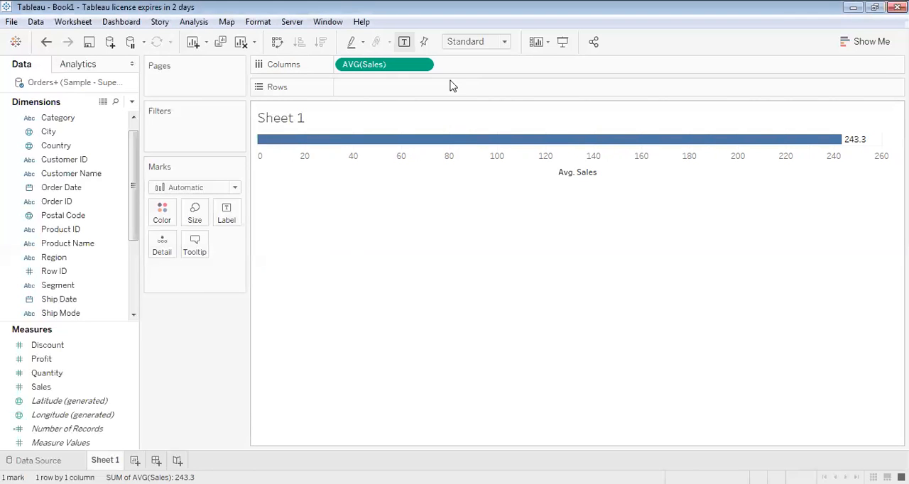
Remove Sales from Columns and set the Sales measure's default aggregation to Average
left_click(423, 64)
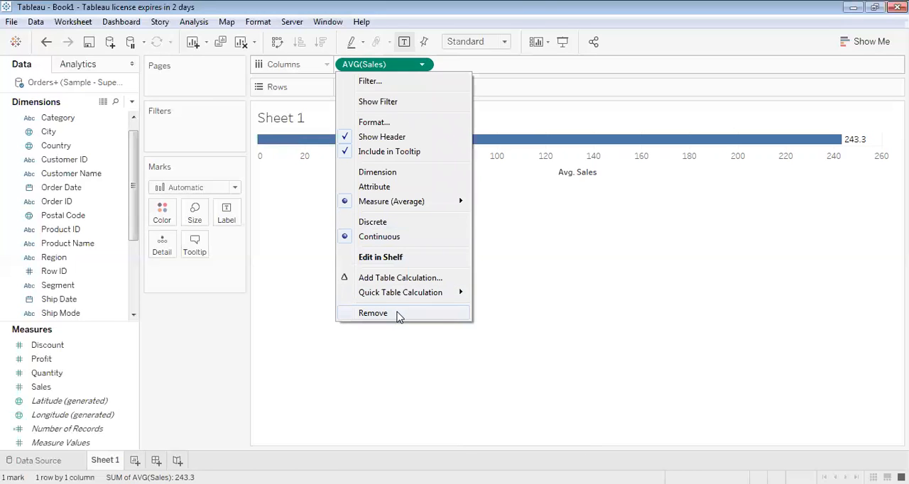
left_click(373, 314)
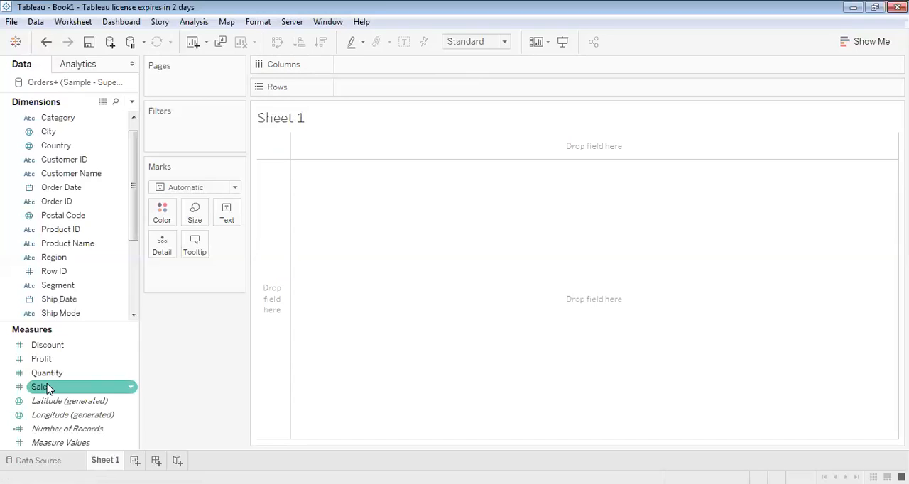
left_click(131, 388)
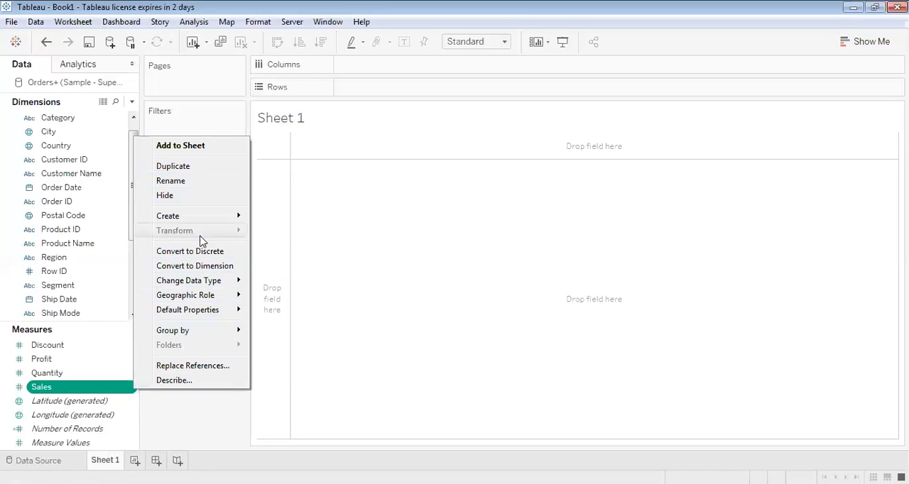
mouse_move(205, 312)
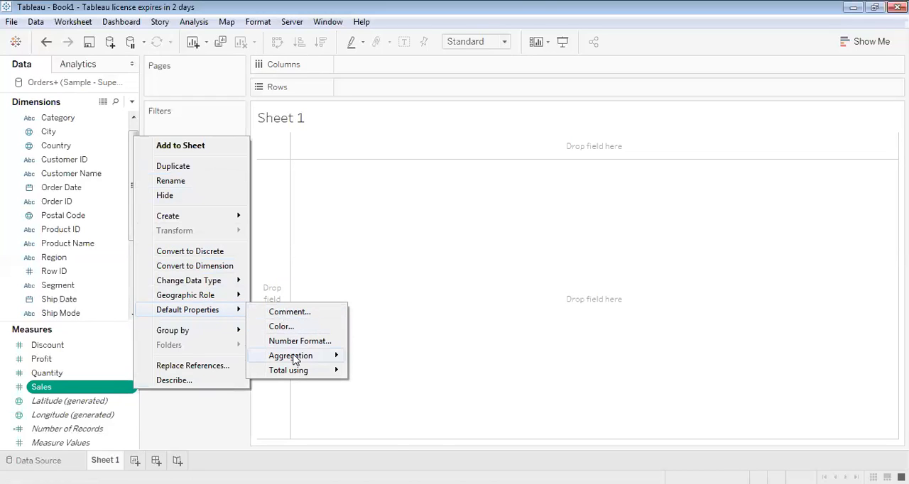
mouse_move(299, 363)
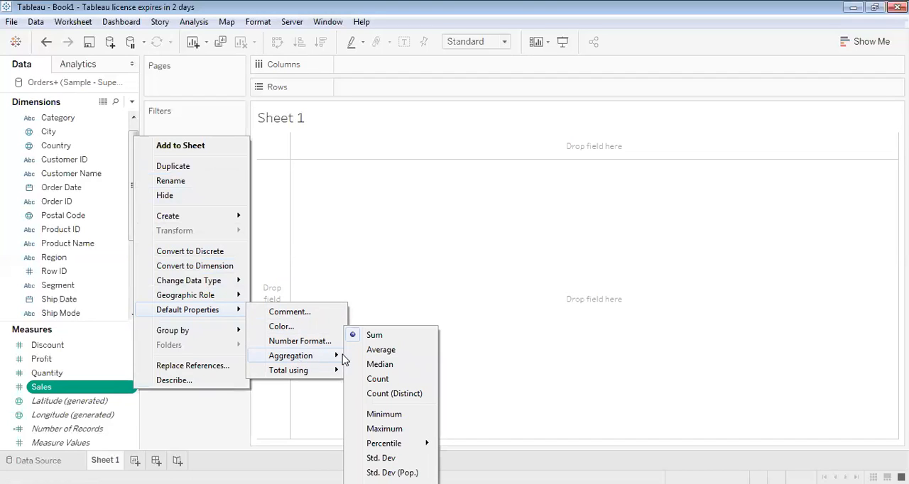
left_click(390, 354)
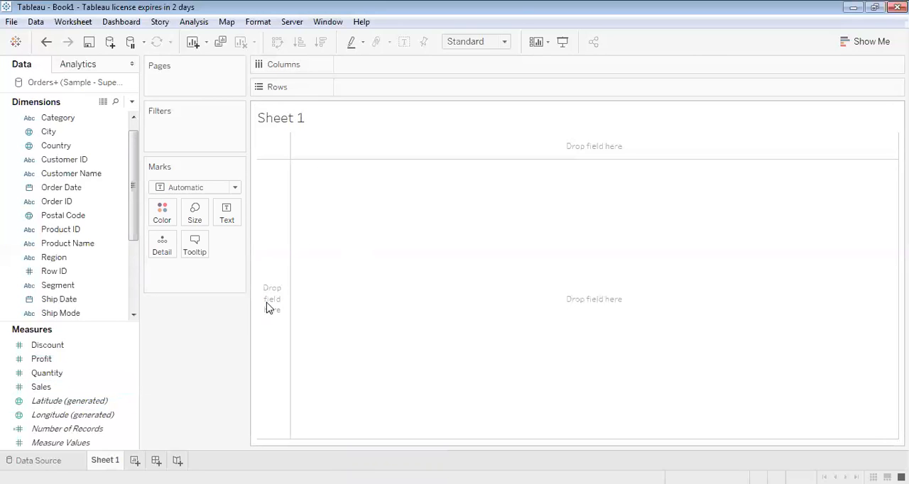
Place Sales on Columns to check its default aggregation, and remove it from the view again
left_click_drag(50, 392, 397, 78)
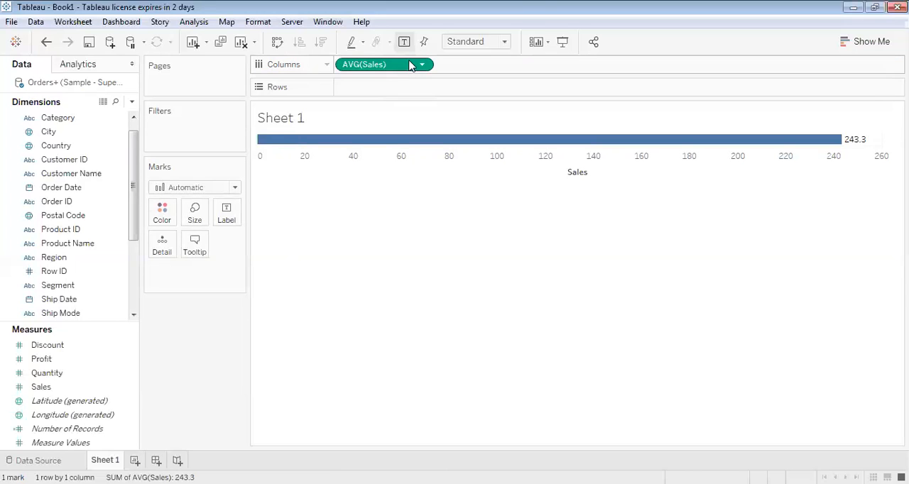
left_click(422, 65)
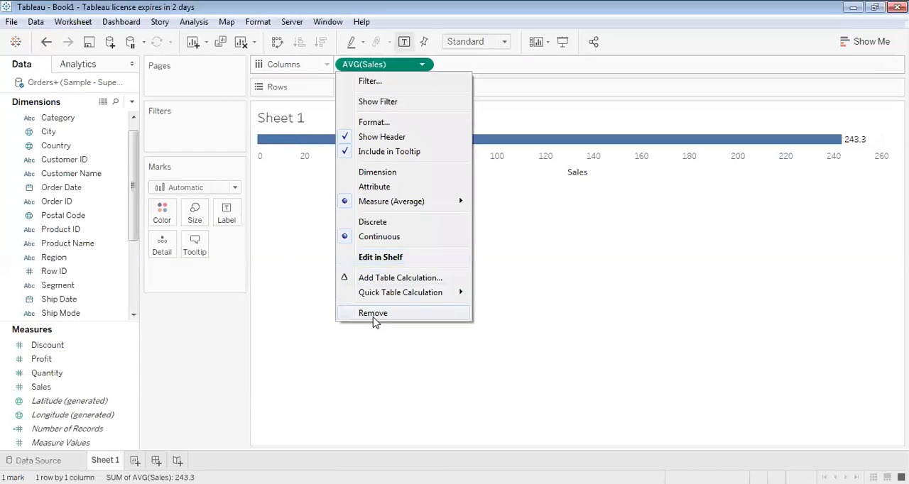
left_click(381, 319)
Set the default aggregation of the Sales measure back to Sum
left_click(89, 389)
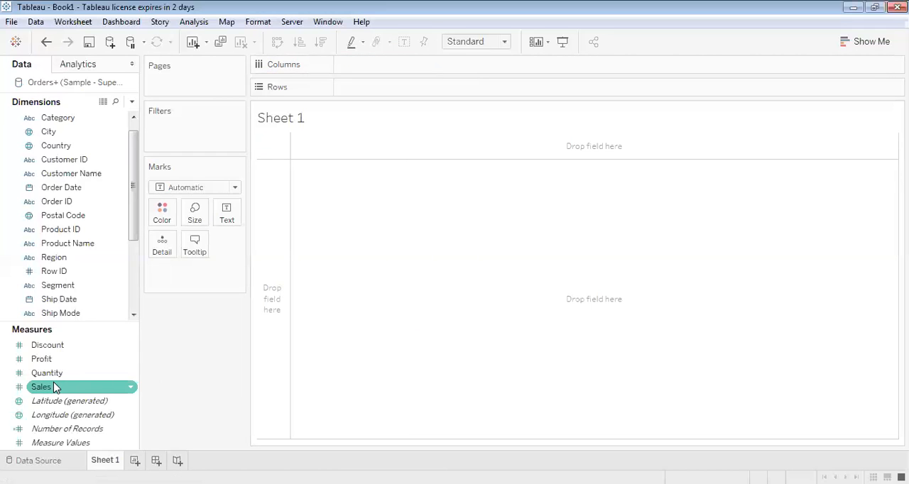
left_click(96, 390)
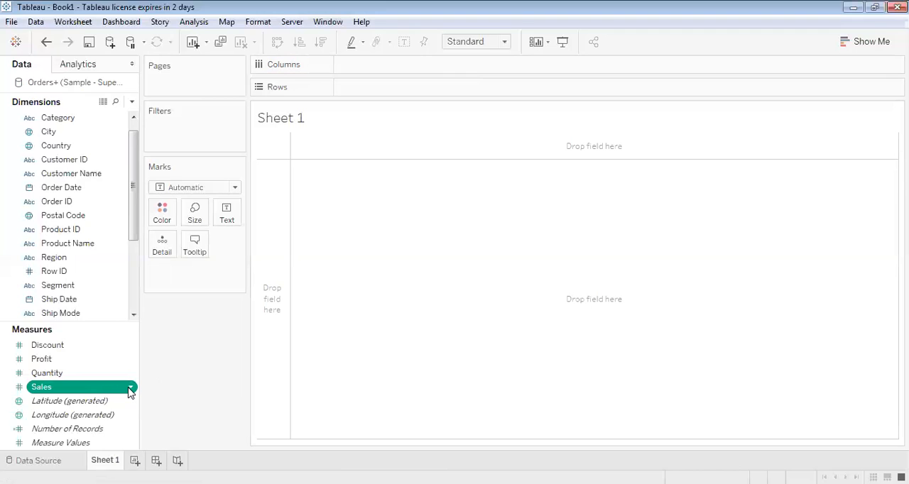
left_click(131, 388)
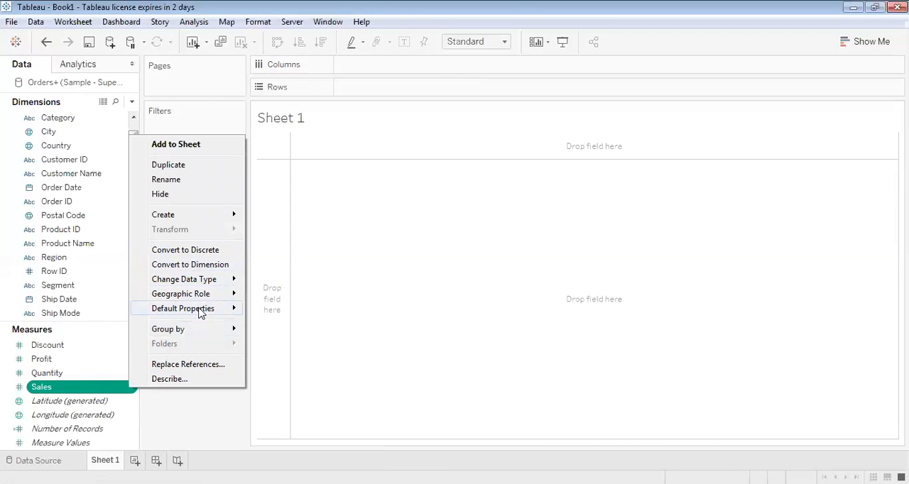
mouse_move(202, 313)
mouse_move(291, 355)
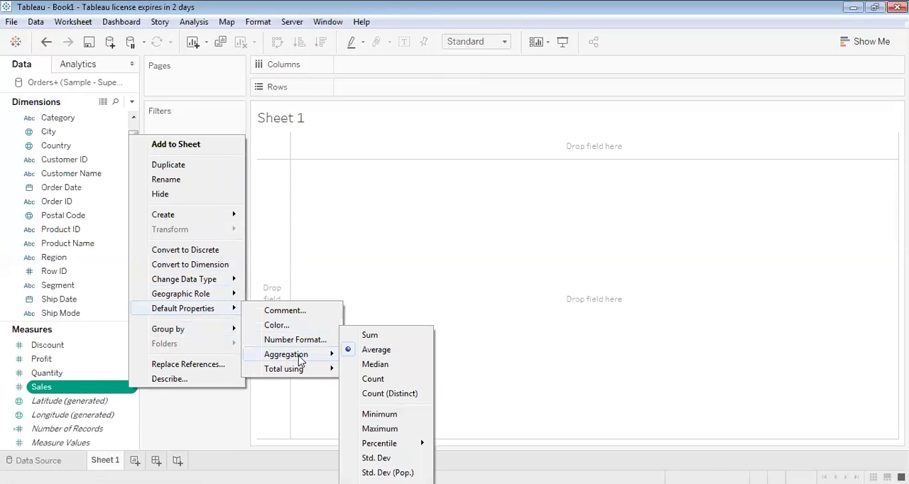
left_click(387, 338)
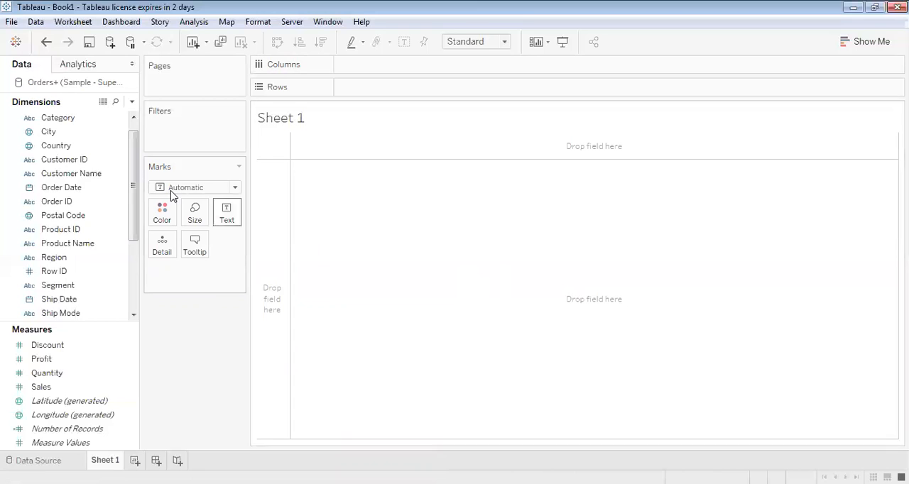
Place the Category dimension on Columns and the Sub-Category dimension on Rows
mouse_move(132, 183)
left_mouse_down()
mouse_move(135, 198)
mouse_move(132, 174)
left_mouse_up()
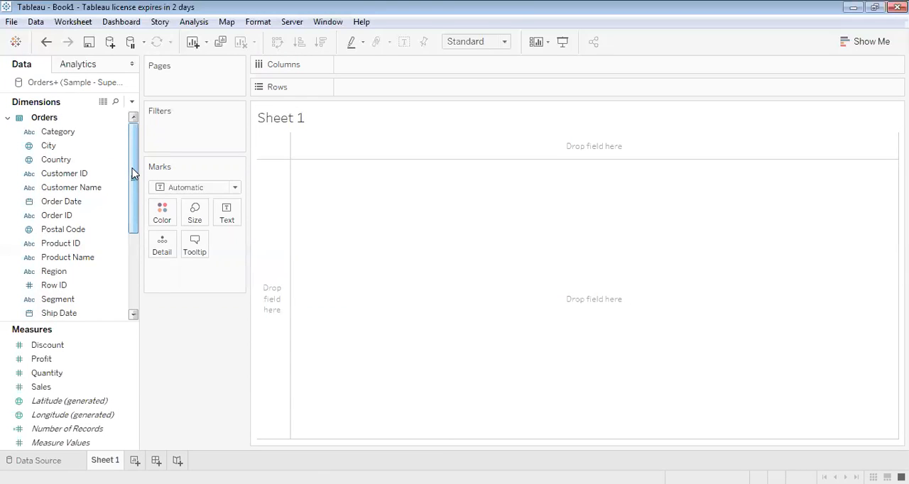
mouse_move(62, 134)
left_mouse_down()
mouse_move(206, 114)
mouse_move(374, 74)
left_mouse_up()
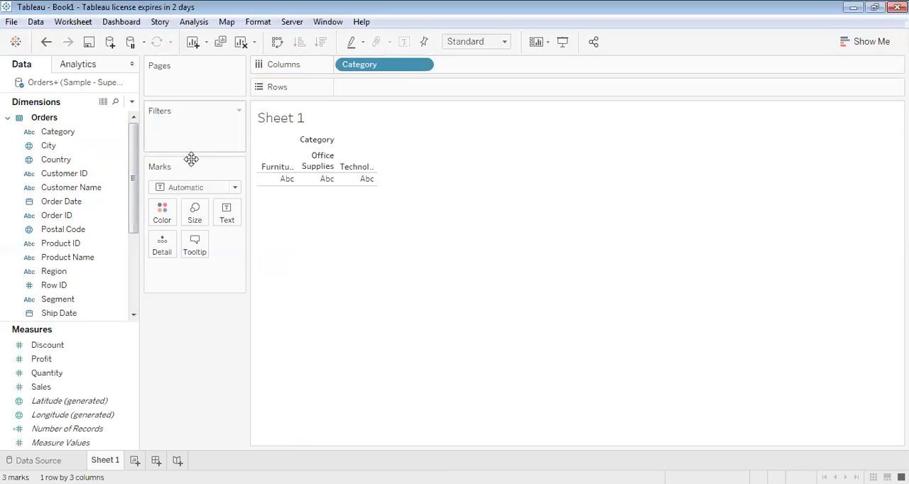
left_click_drag(135, 207, 132, 246)
left_click(75, 272)
left_click_drag(75, 275, 399, 88)
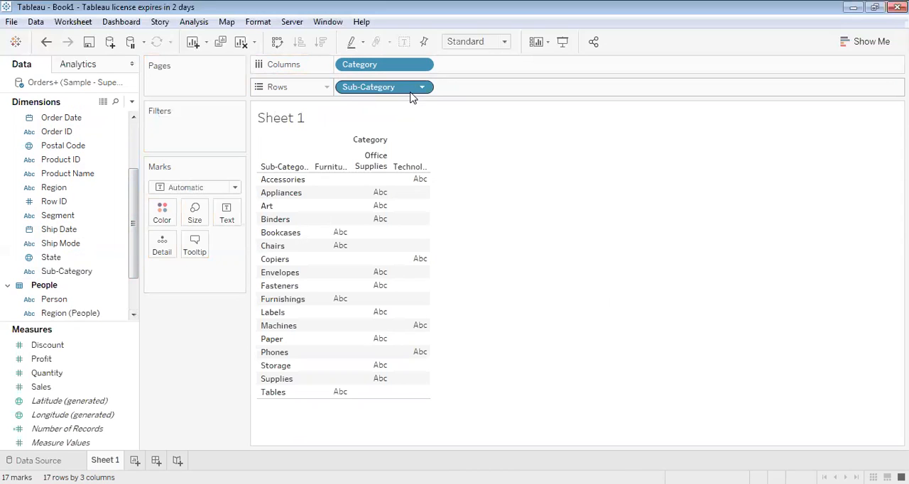
Convert Sub-Category on Rows to a Count (Distinct) measure and sort the categories in descending order by it
left_click(423, 87)
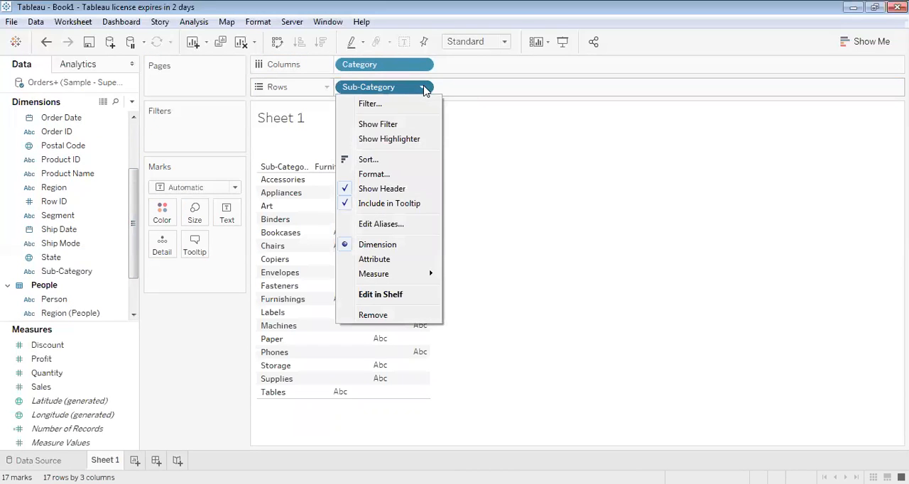
mouse_move(389, 276)
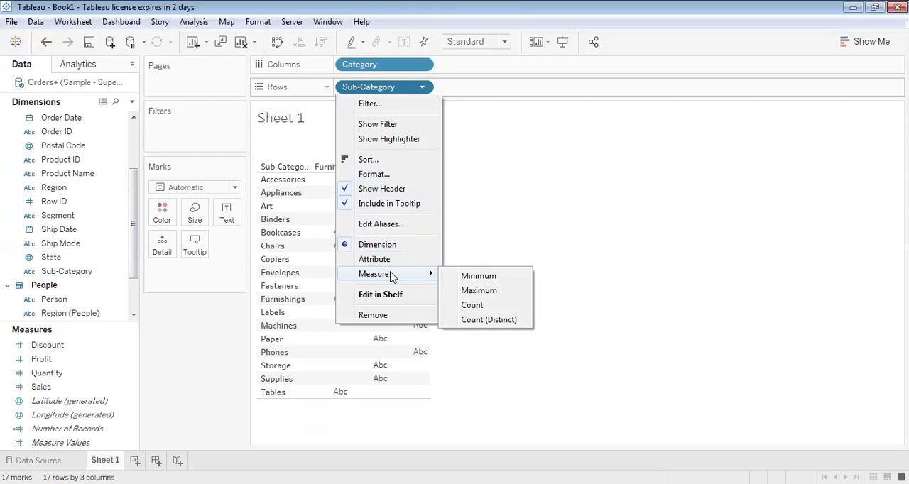
left_click(477, 323)
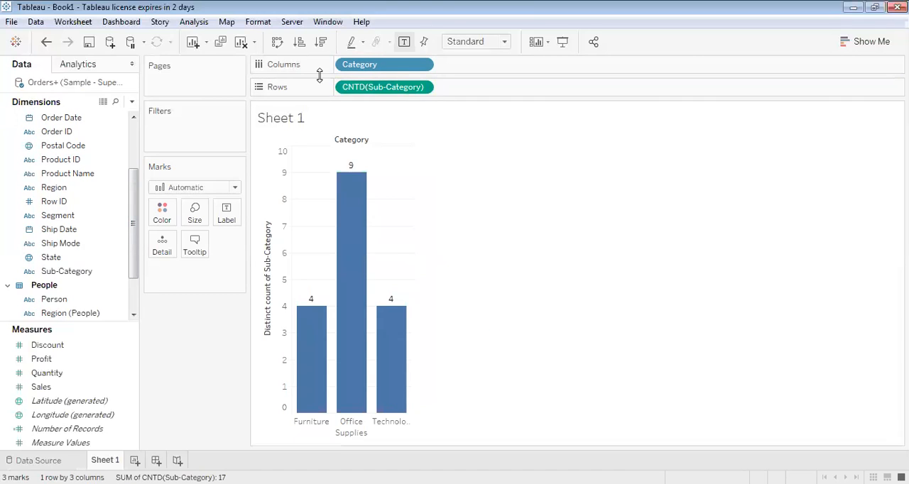
left_click(321, 43)
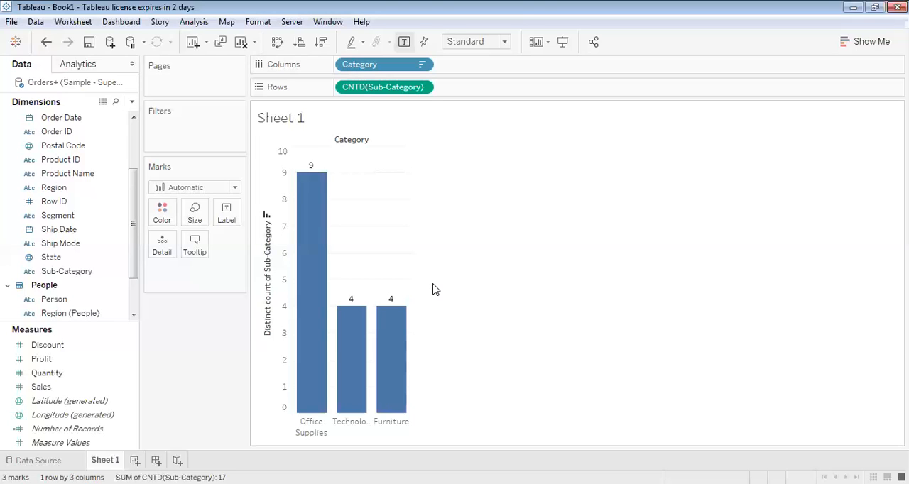
Review the aggregation options of the Sub-Category measure and inspect the tooltips of the category bars
left_click(424, 89)
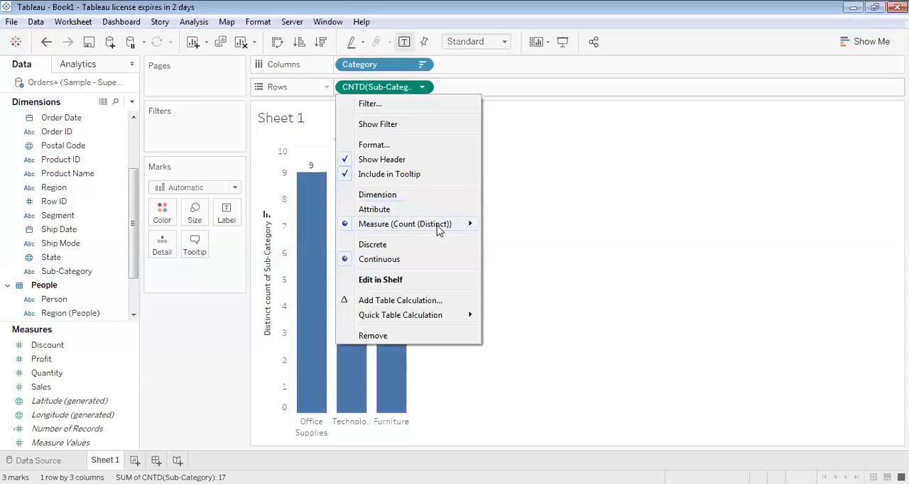
mouse_move(452, 226)
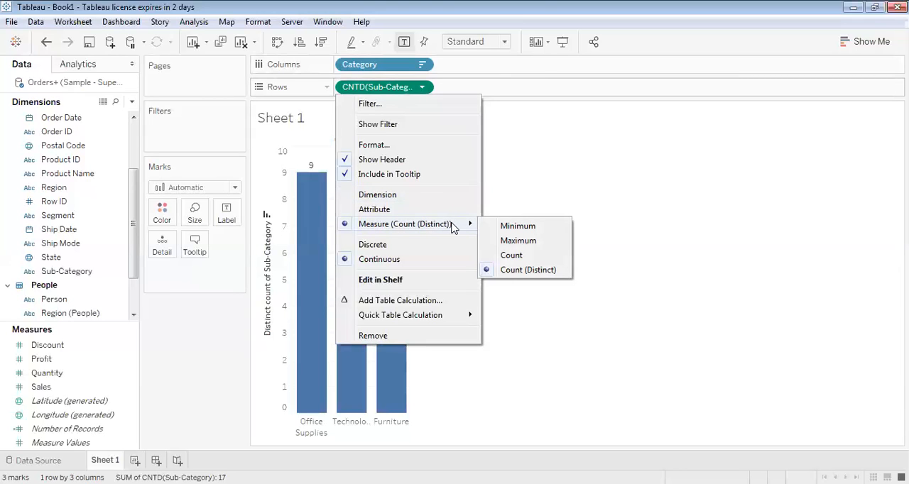
left_click(586, 164)
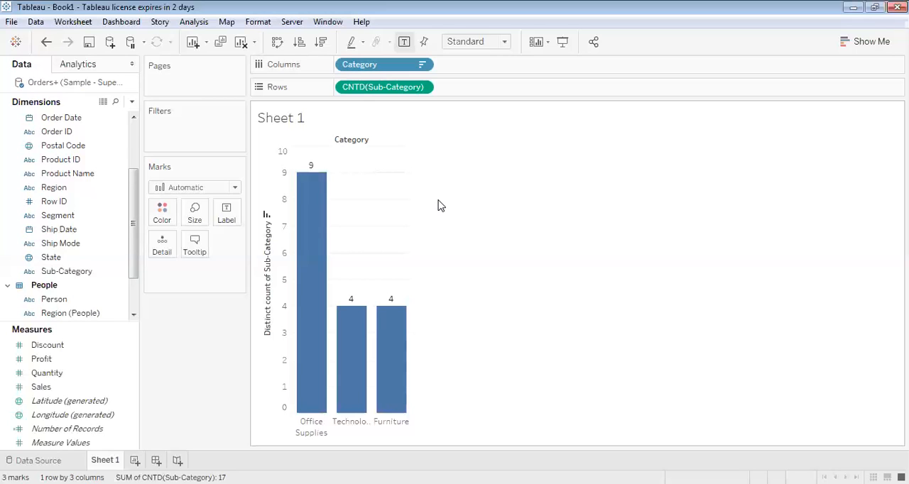
mouse_move(401, 362)
mouse_move(308, 284)
mouse_move(362, 398)
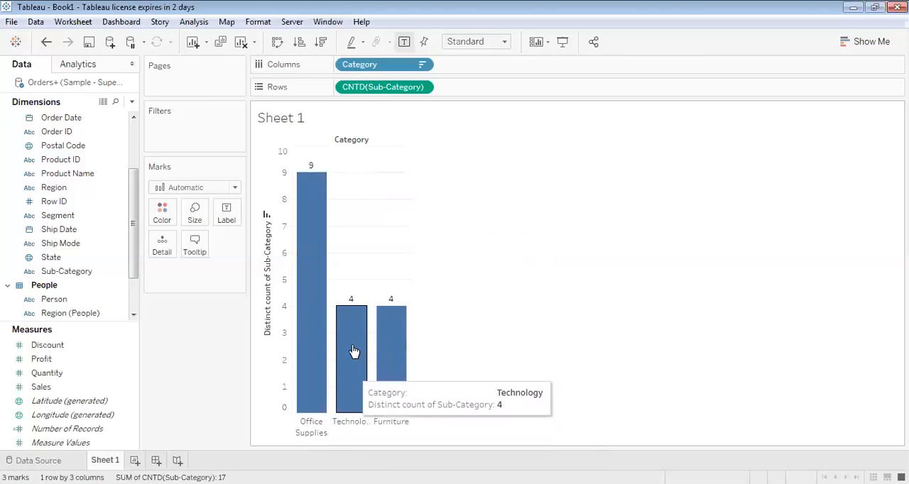
mouse_move(393, 325)
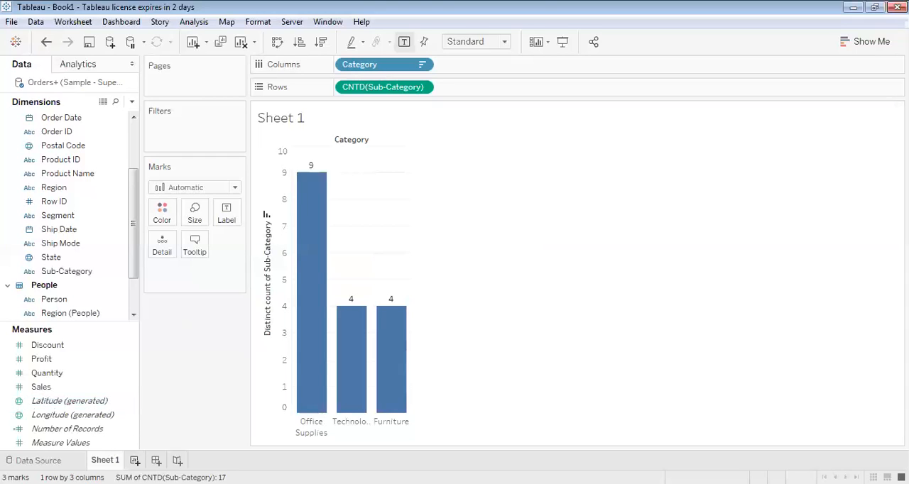
Add a new worksheet to the workbook
left_click(135, 460)
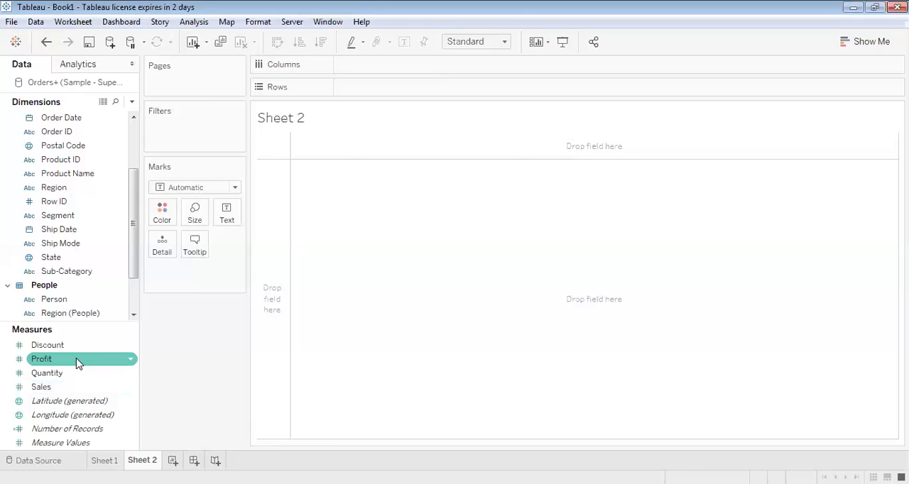
Place the Category, Sub-Category and Product Name dimensions on Columns in that order
left_click_drag(135, 233, 132, 172)
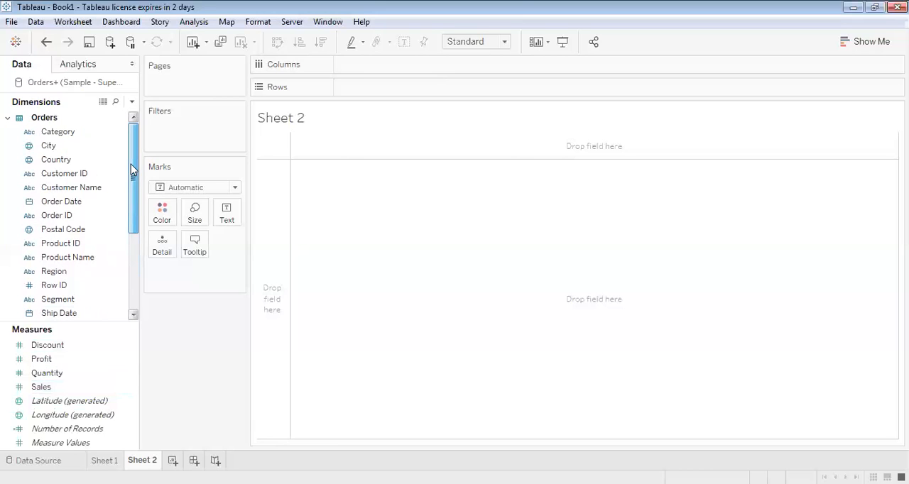
left_click_drag(58, 132, 362, 77)
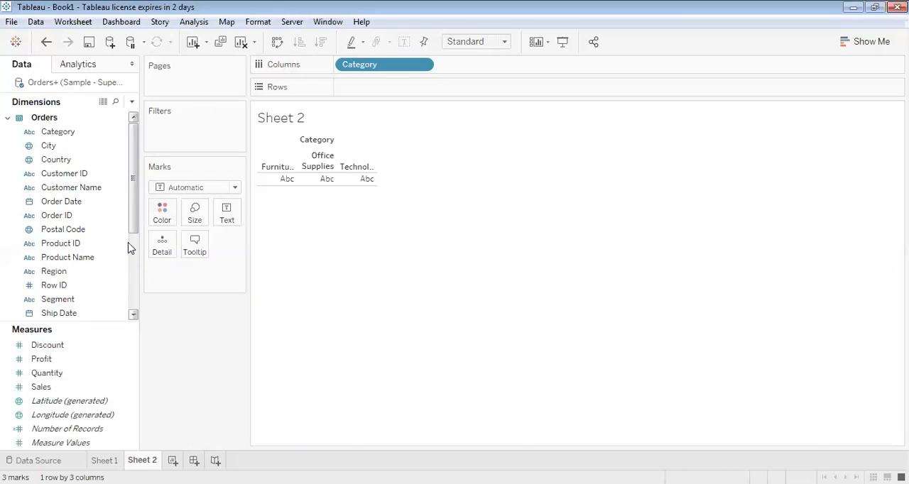
left_click_drag(130, 230, 132, 295)
left_click_drag(60, 245, 405, 92)
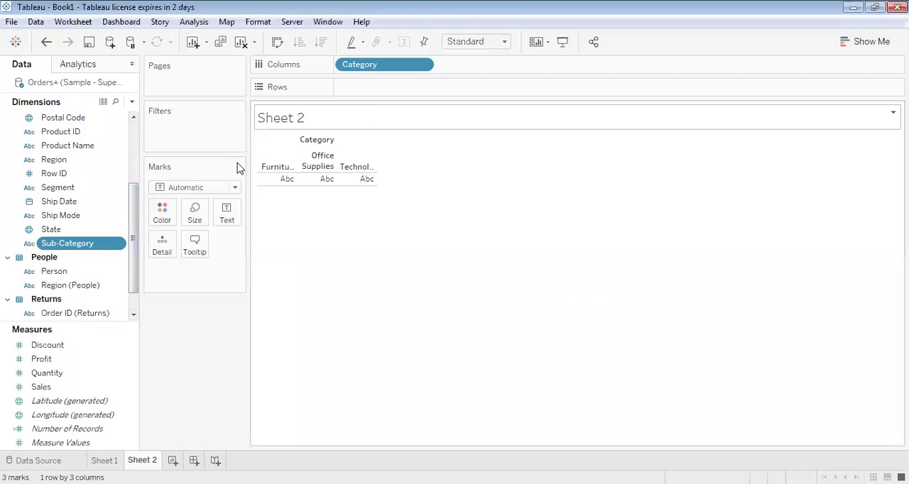
left_click_drag(85, 242, 514, 67)
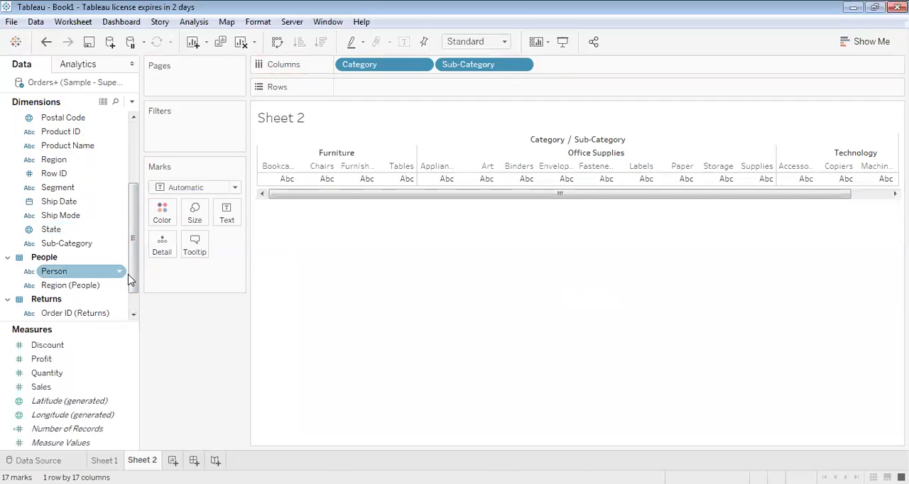
left_click_drag(133, 277, 130, 240)
mouse_move(67, 217)
left_mouse_down()
mouse_move(400, 96)
mouse_move(546, 76)
left_mouse_up()
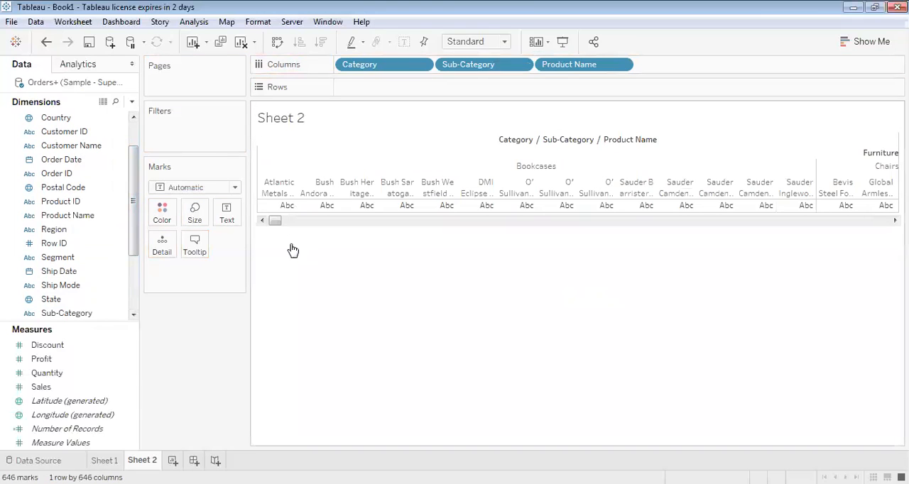
Add the Sales measure to Rows and swap the rows and columns to get horizontal bars
left_click_drag(41, 387, 375, 100)
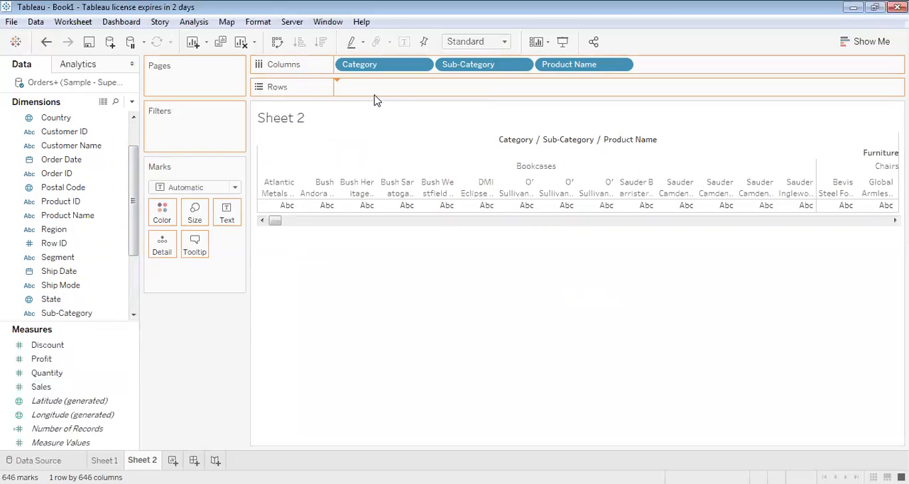
left_click_drag(376, 100, 377, 101)
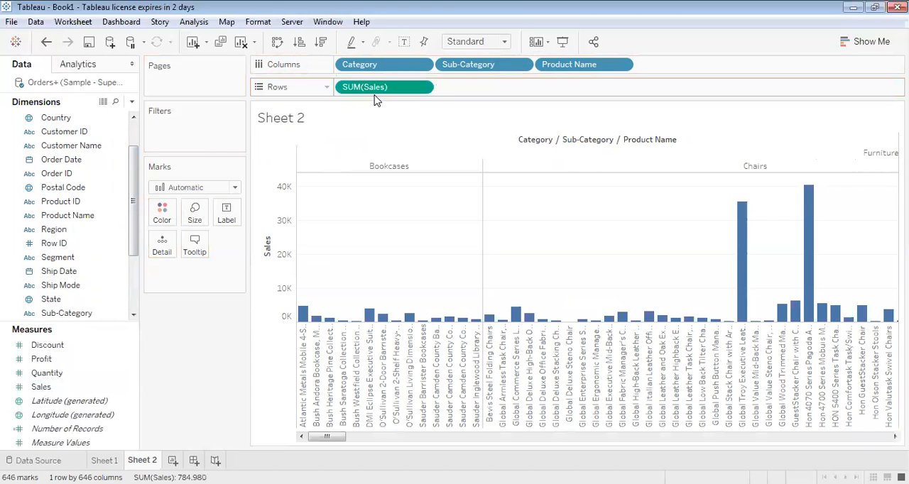
left_click(278, 43)
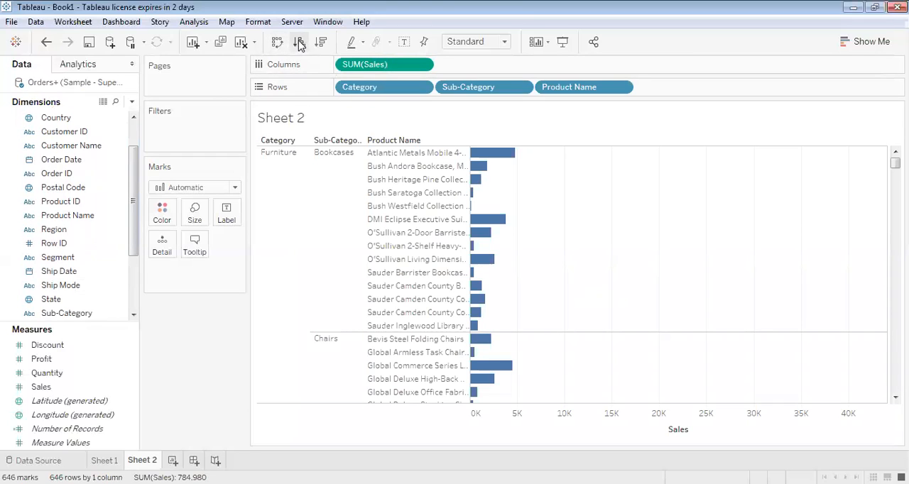
Sort the product names in descending order by Sales and show mark labels on all the bars
left_click(321, 42)
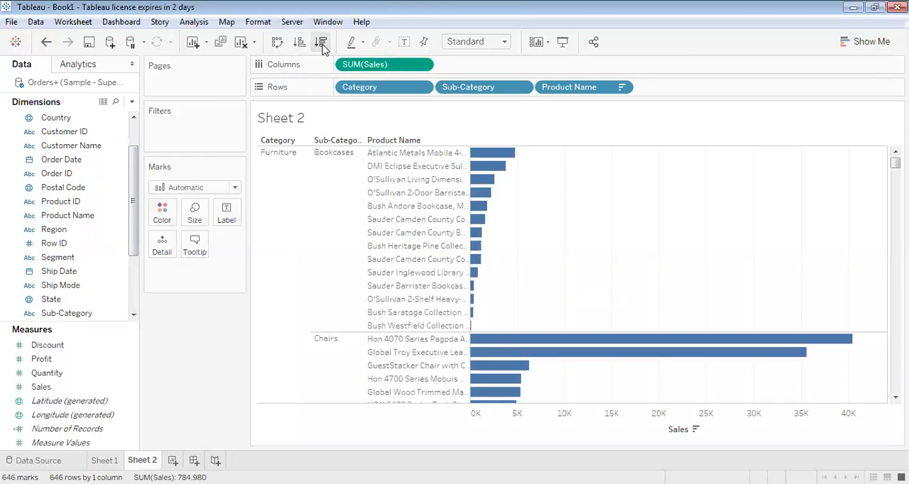
left_click(300, 43)
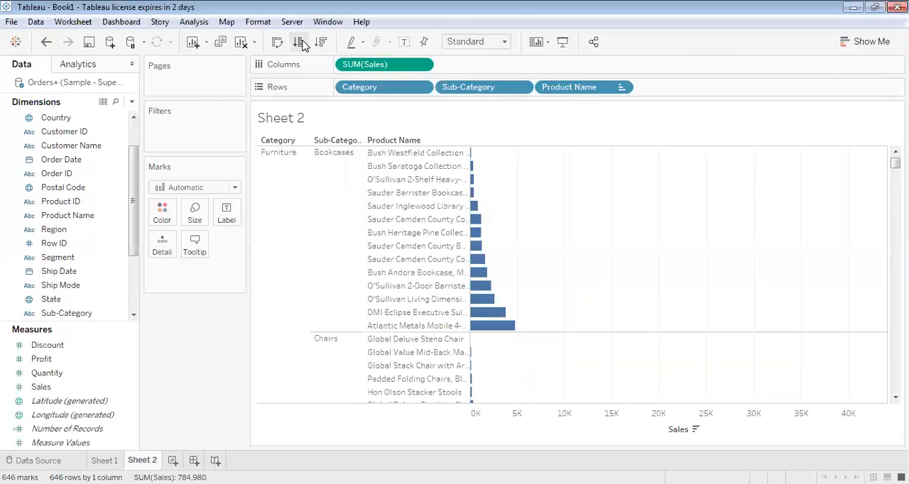
left_click(322, 42)
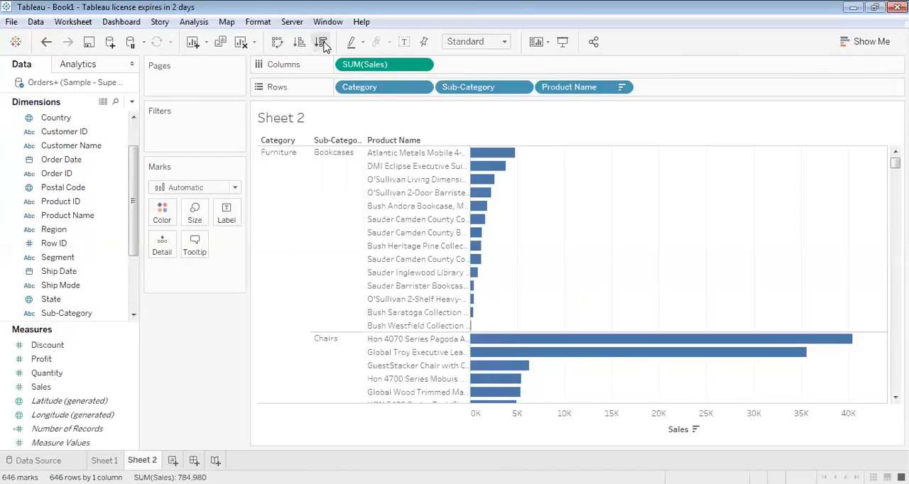
left_click(216, 216)
left_click(256, 243)
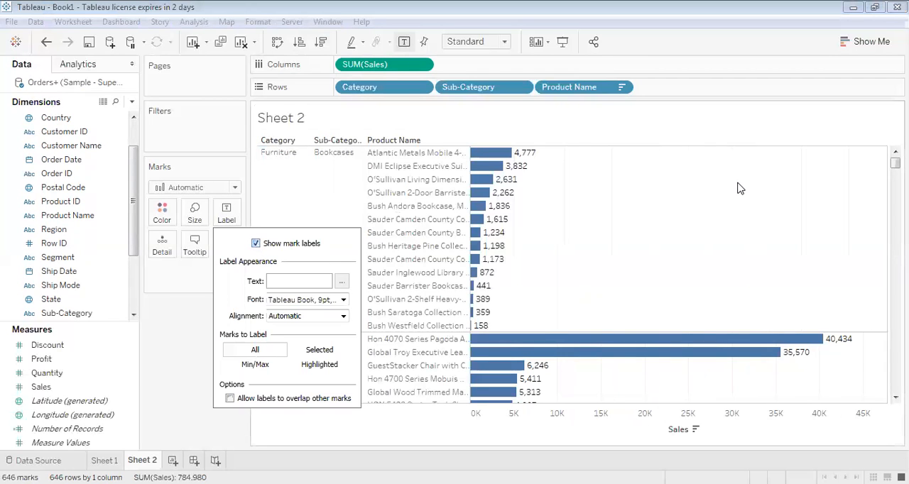
left_click(738, 189)
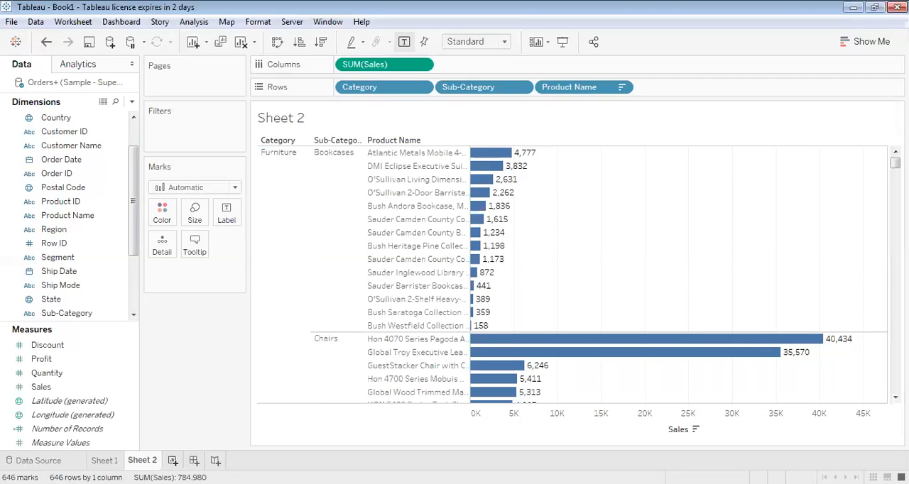
Add a new worksheet and start a new calculated field on it
left_click(173, 461)
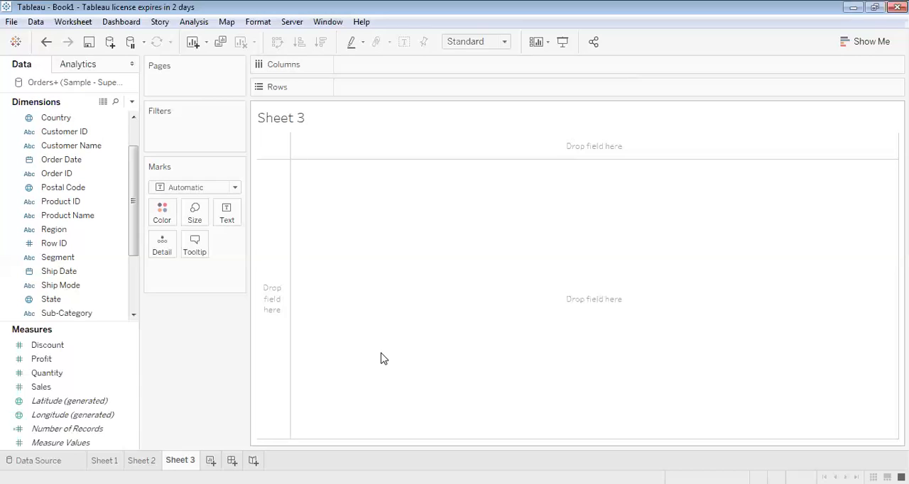
left_click(133, 104)
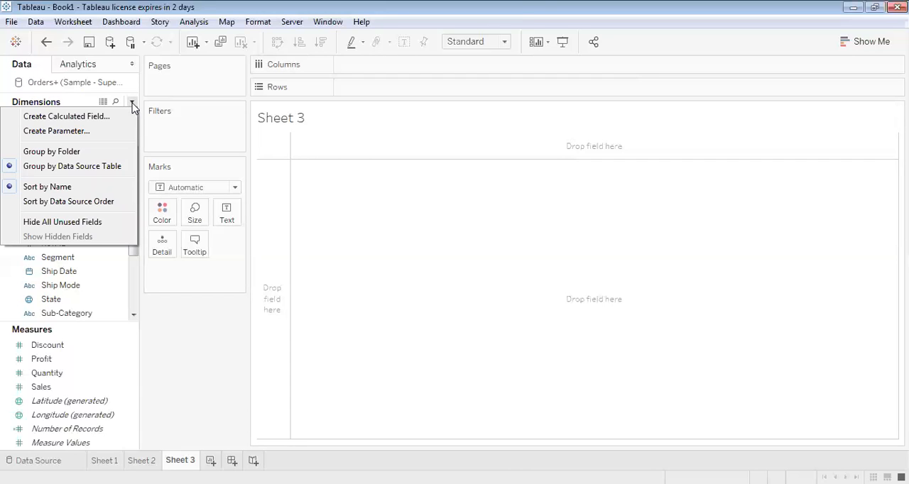
left_click(91, 118)
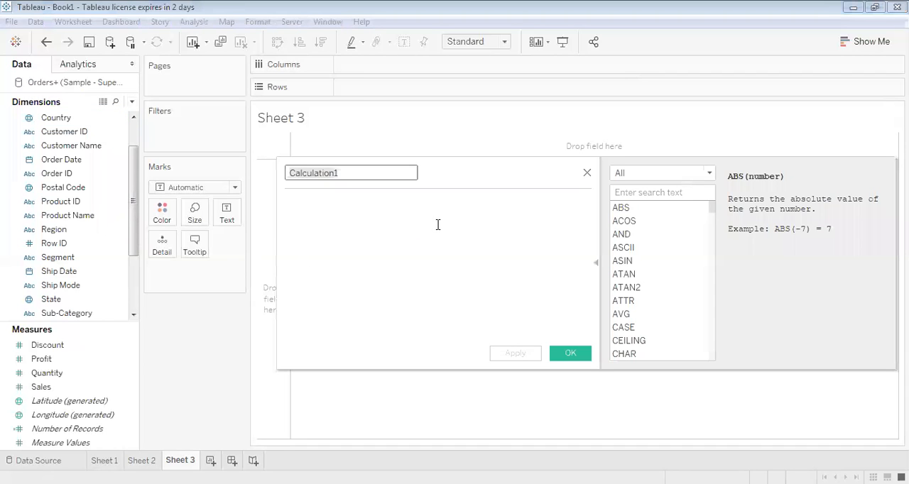
left_click(412, 222)
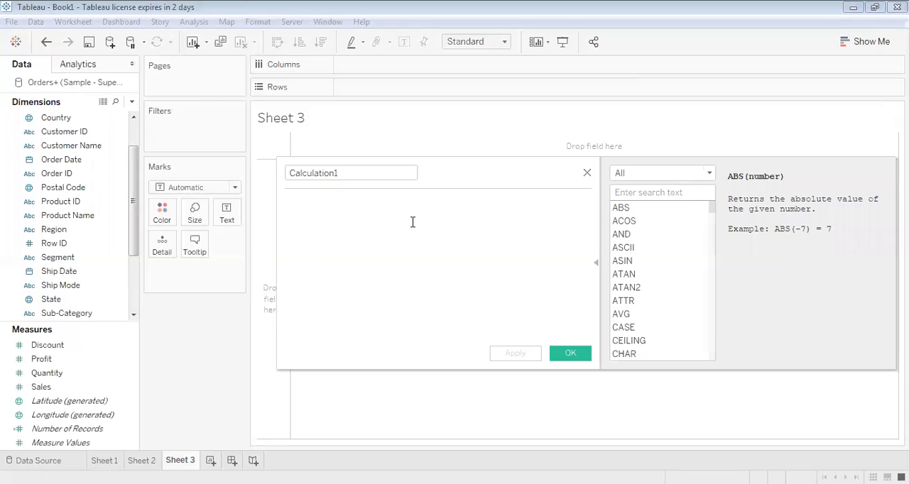
Begin the calculation formula with a FIXED level-of-detail expression on the Category dimension: {FIXED [Category]:
type("i")
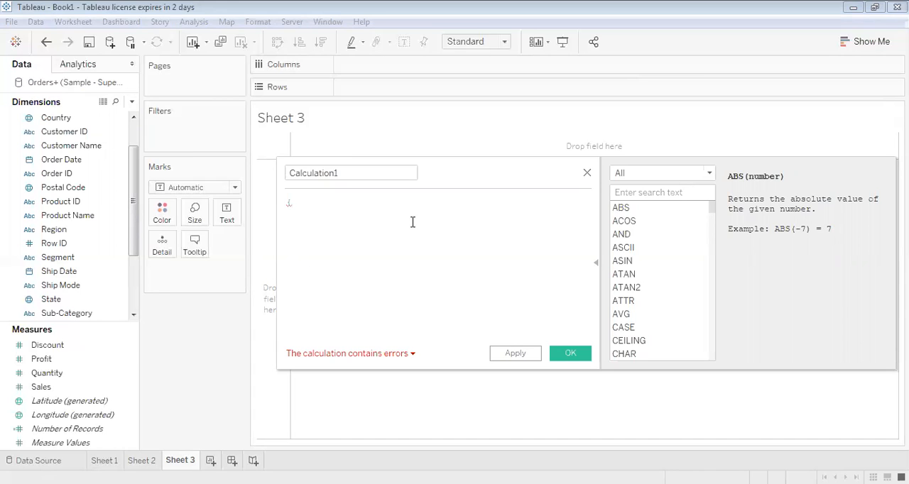
type("fi")
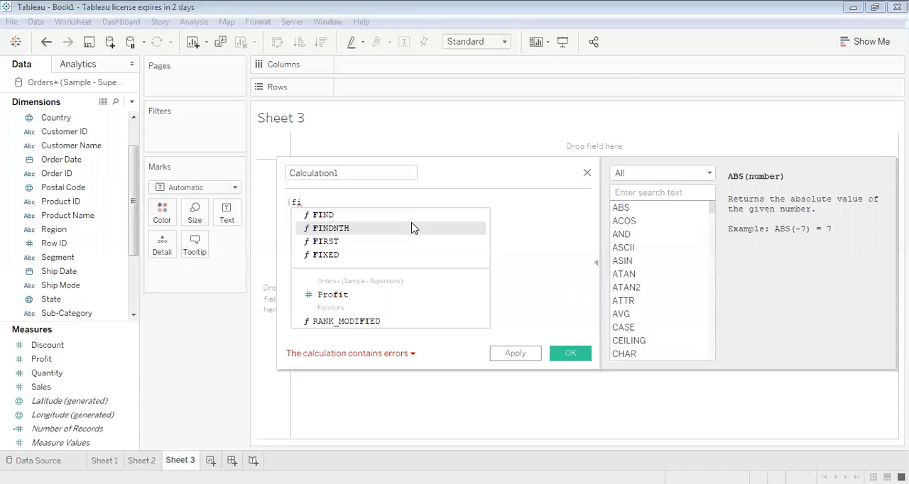
key("Down")
key("Down")
key("Return")
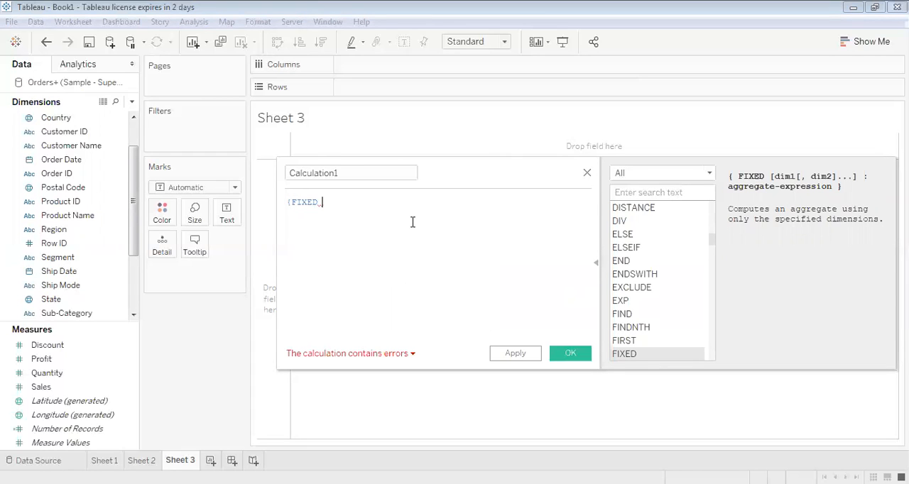
type(":")
key("BackSpace")
type("cat")
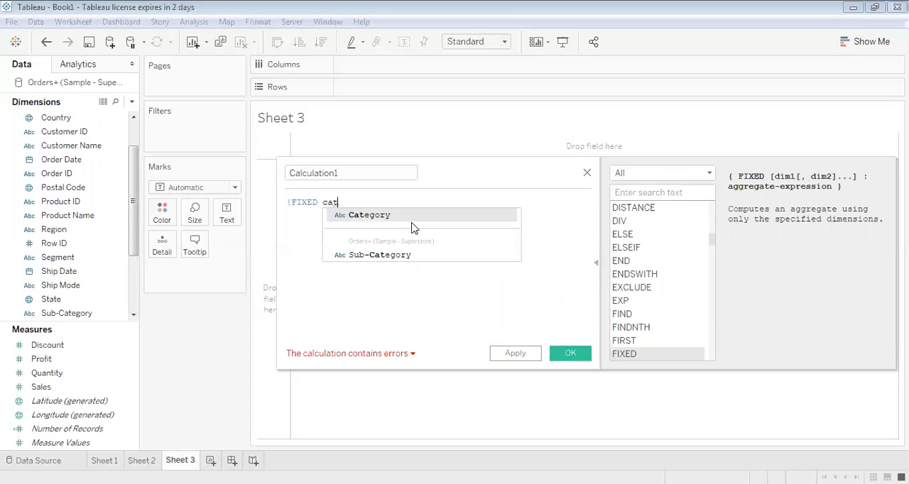
left_click(411, 220)
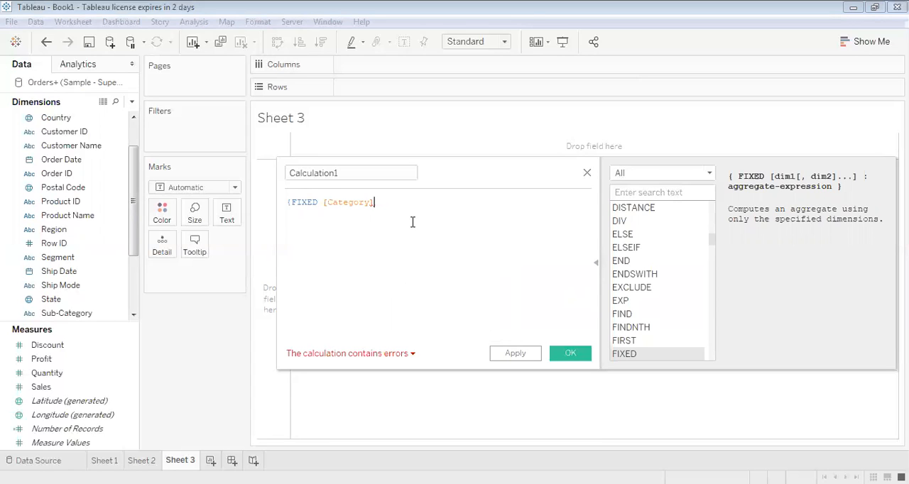
type(":")
type("s")
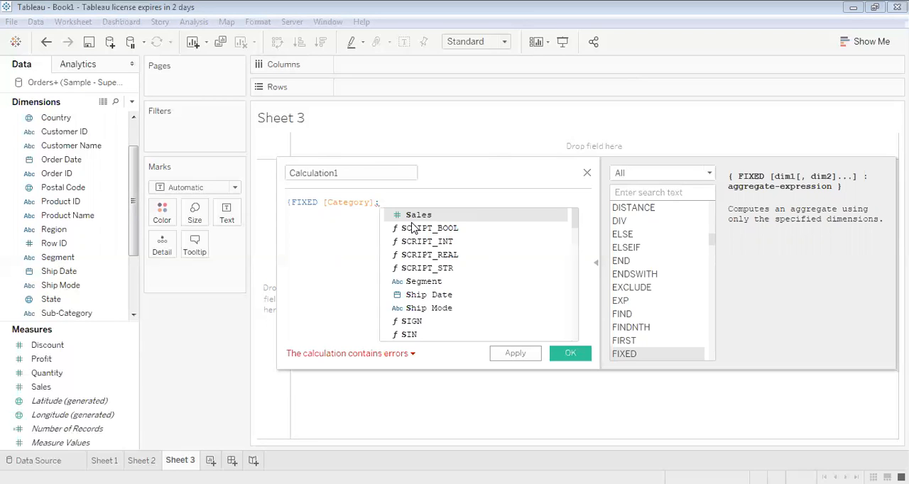
key("Return")
key("BackSpace")
key("BackSpace")
key("BackSpace")
key("BackSpace")
key("BackSpace")
key("BackSpace")
key("BackSpace")
Complete the formula with the sum of Sales so it reads {FIXED [Category]:SUM([Sales])}
type("su")
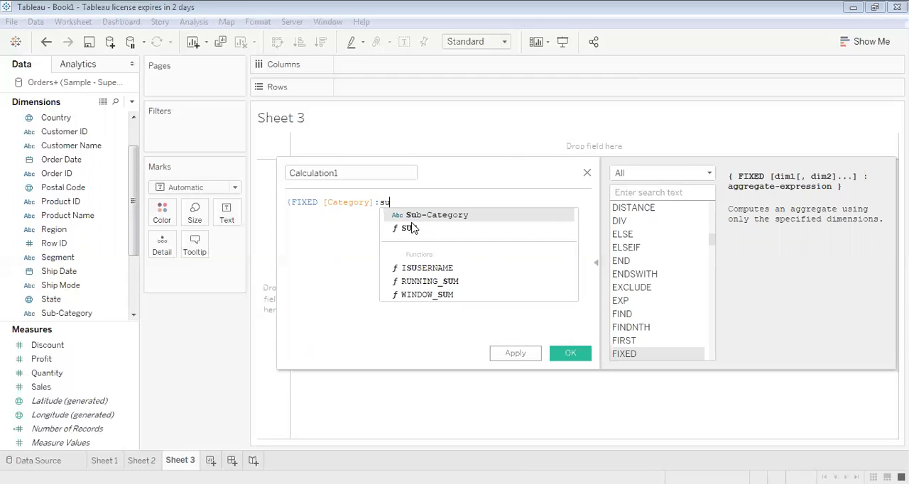
type("m")
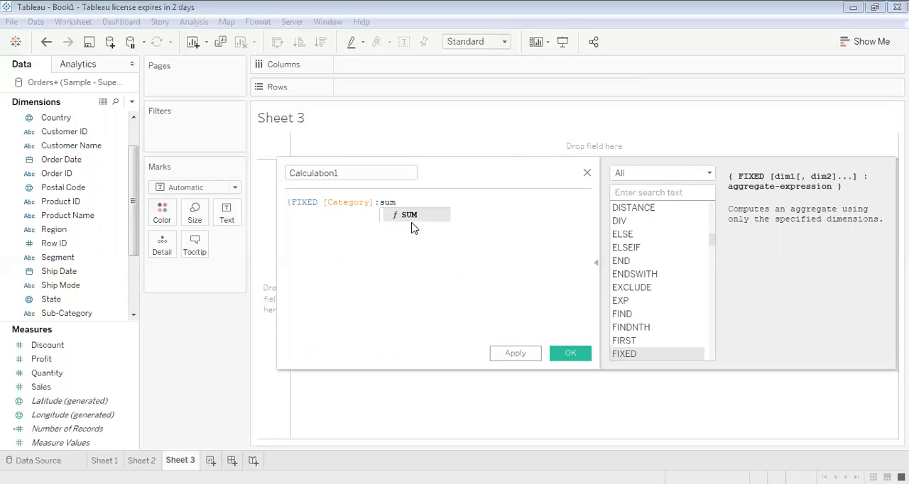
key("Return")
type("sales")
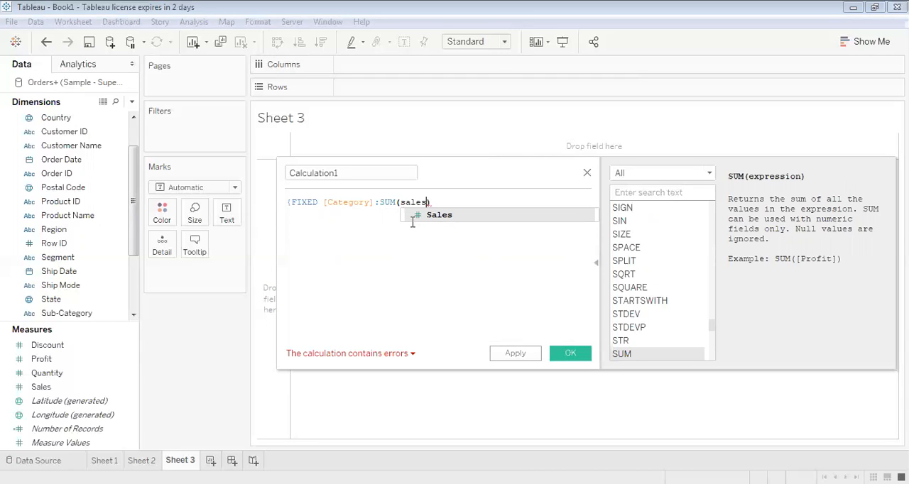
left_click(439, 214)
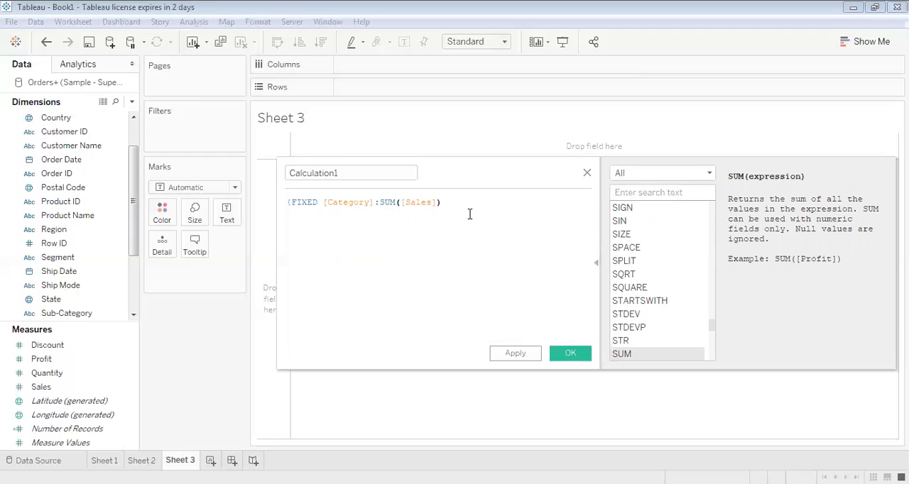
type("}")
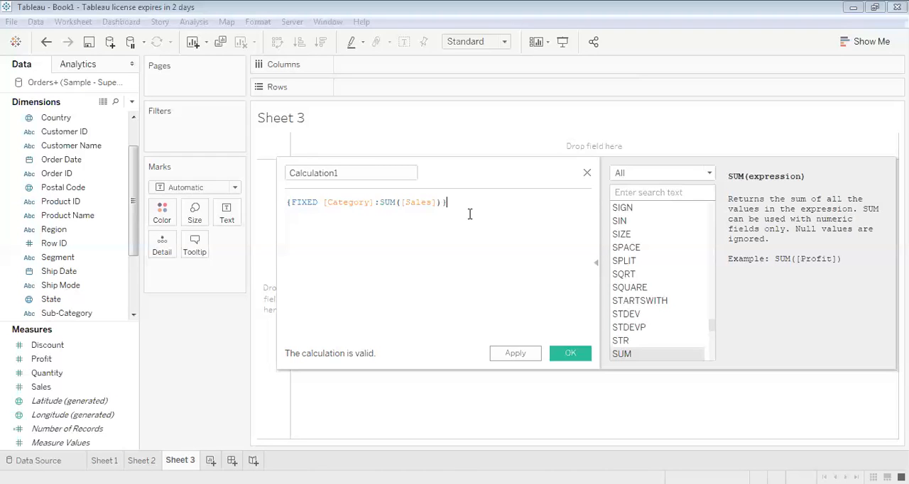
Name the calculated field fix_lod and save it
left_click(353, 176)
double_click(352, 177)
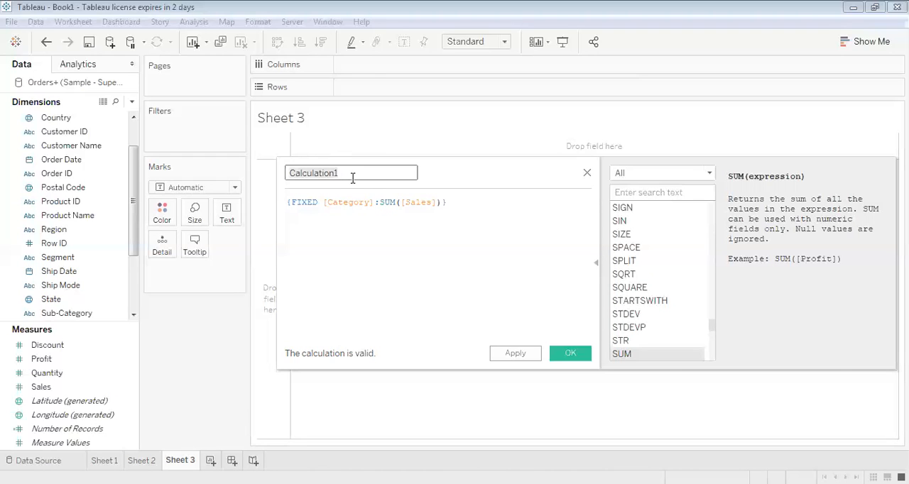
key("BackSpace")
type("fix")
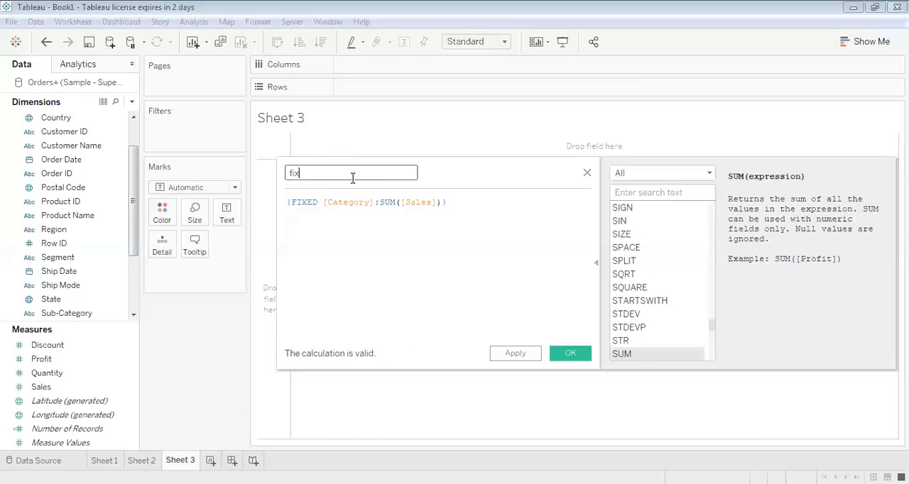
type("_lod")
left_click(562, 356)
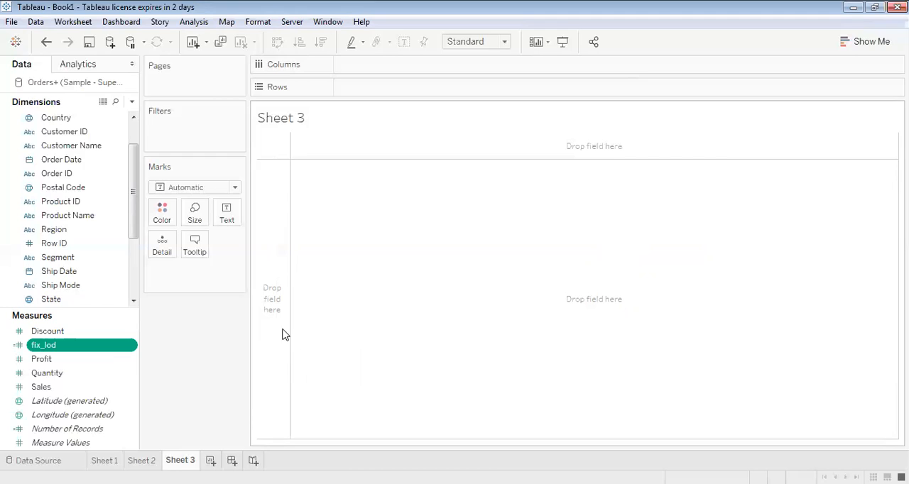
Chart the fix_lod measure on Rows against the Category dimension on Columns
left_click_drag(61, 351, 403, 95)
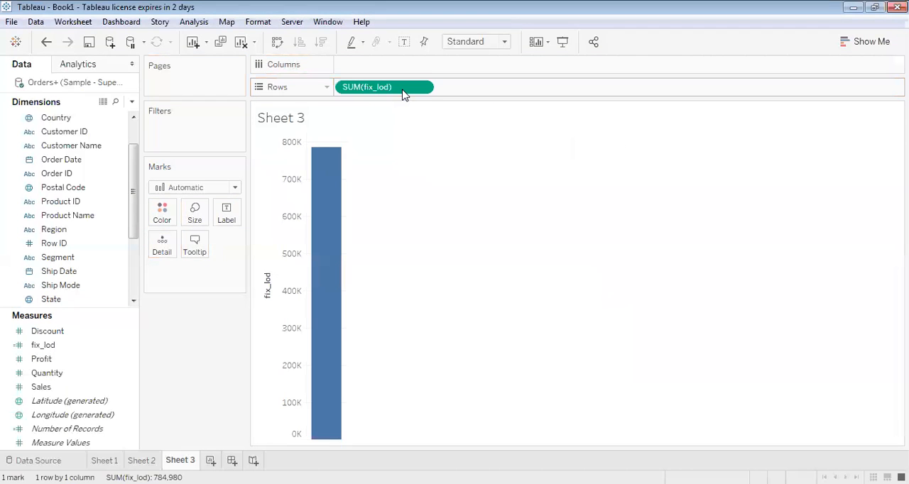
left_click_drag(135, 170, 135, 132)
left_click(74, 135)
left_click_drag(71, 140, 387, 71)
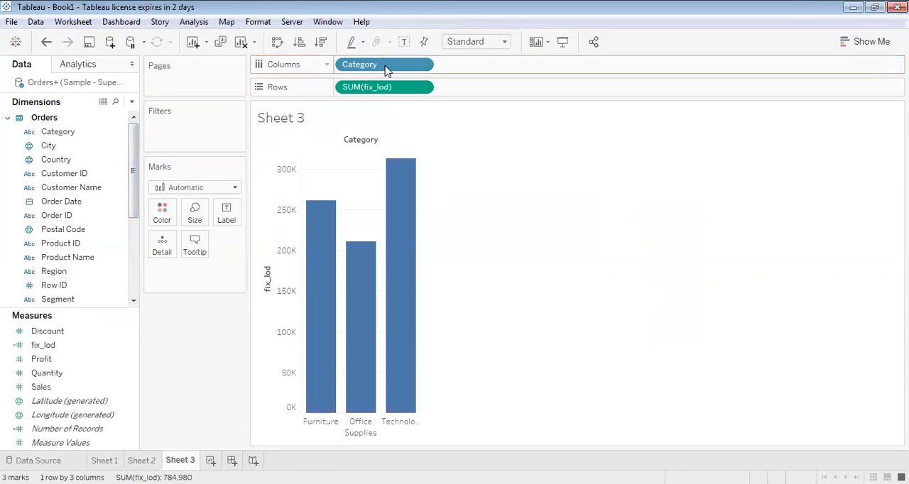
Swap the chart's rows and columns and sort the categories by fix_lod in descending order
left_click(280, 42)
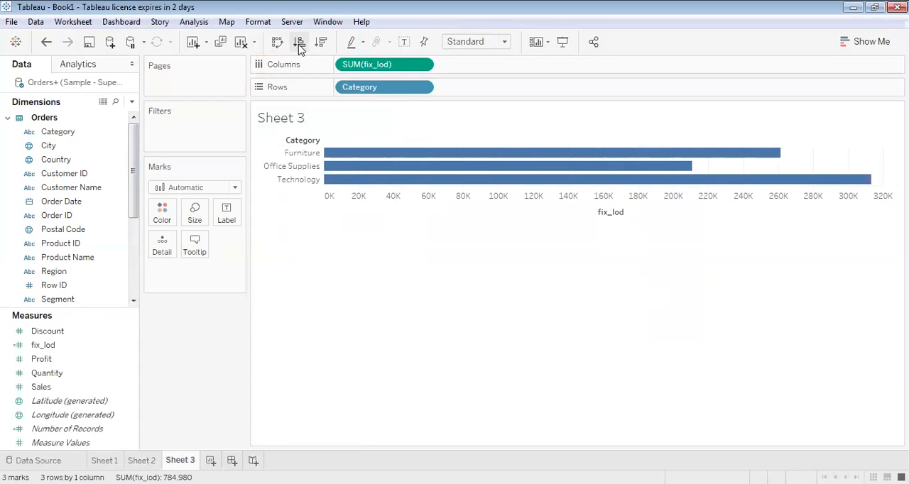
left_click(299, 44)
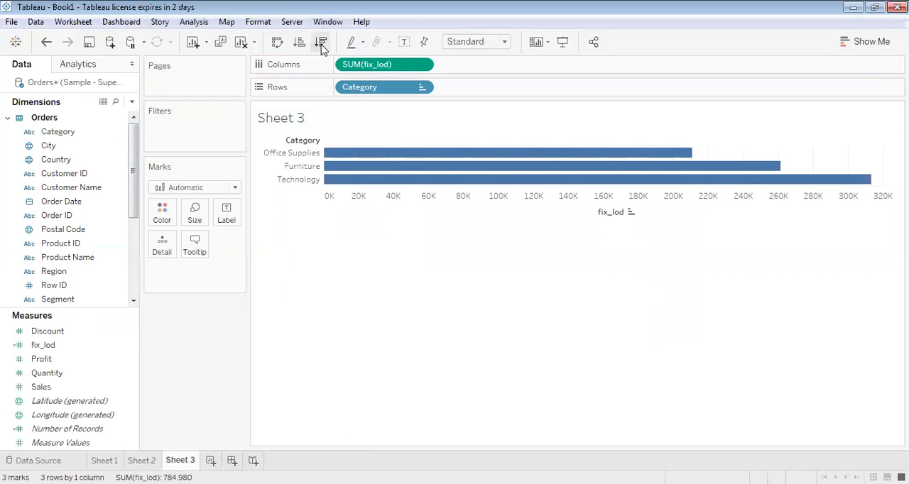
left_click(321, 44)
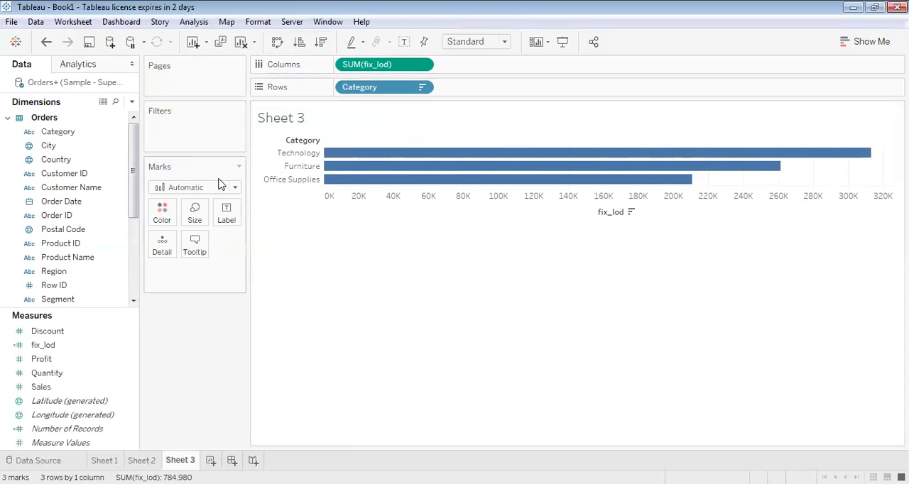
Show mark labels on the category bars of the fix_lod chart
left_click(230, 211)
left_click(256, 244)
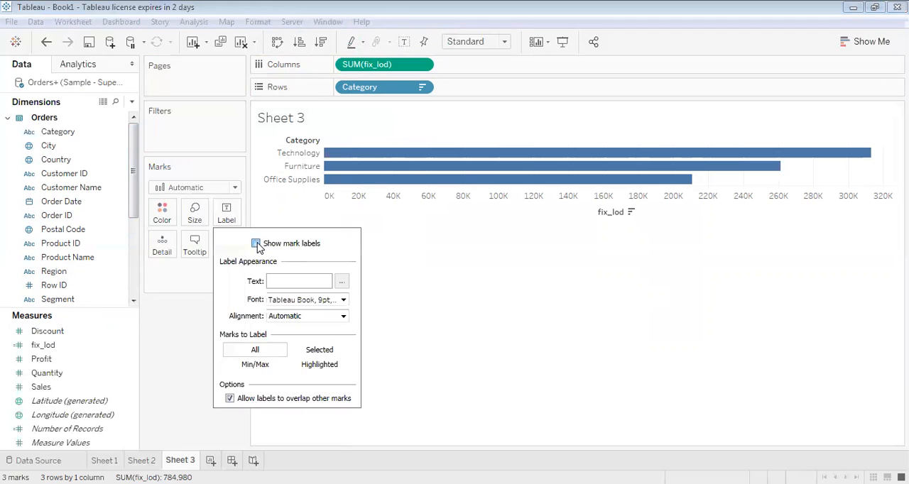
left_click(462, 294)
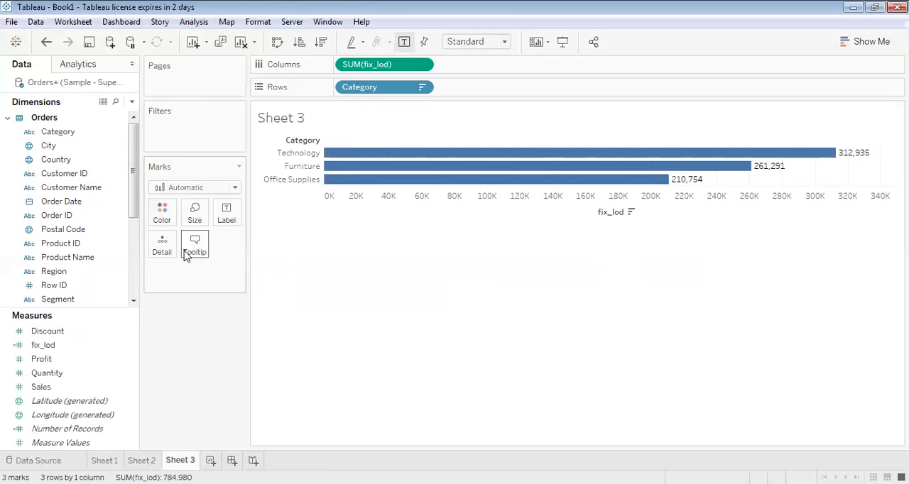
Add the Sub-Category dimension to Rows after Category to break the fix_lod bars down further
left_click_drag(133, 184, 134, 226)
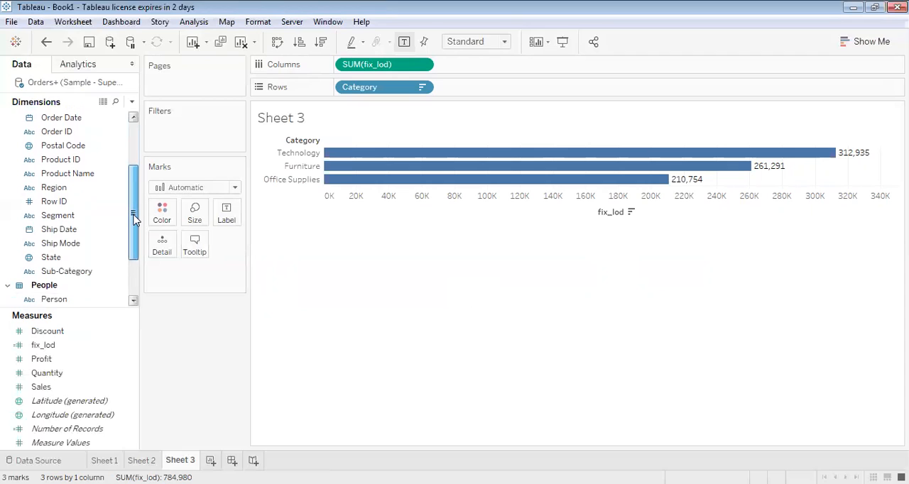
left_click(60, 274)
left_click_drag(58, 279, 459, 96)
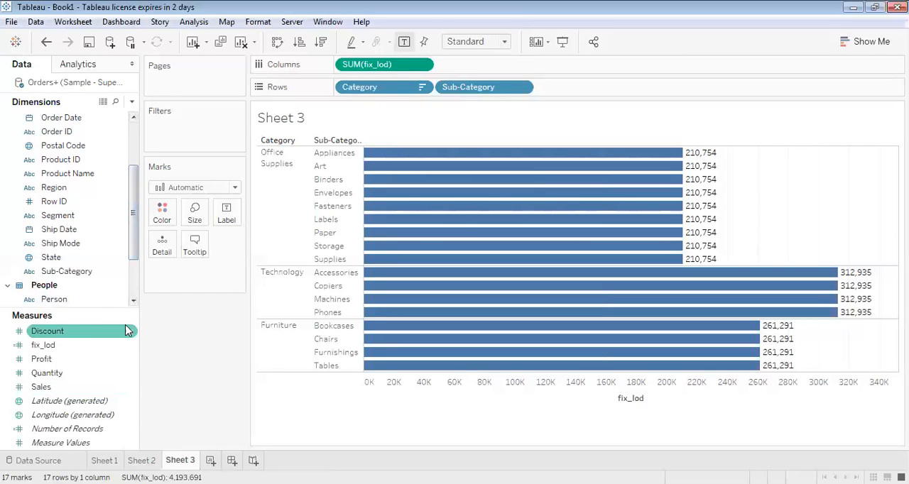
Edit the fix_lod calculation to include Sub-Category, so it reads {FIXED [Category],[Sub-Category]:SUM([Sales])}, and save it
left_click(86, 351)
left_click(131, 345)
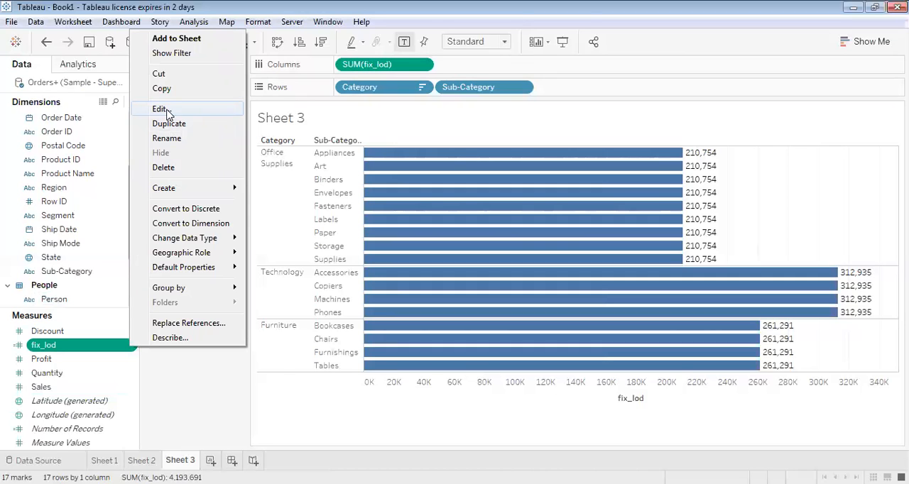
left_click(169, 109)
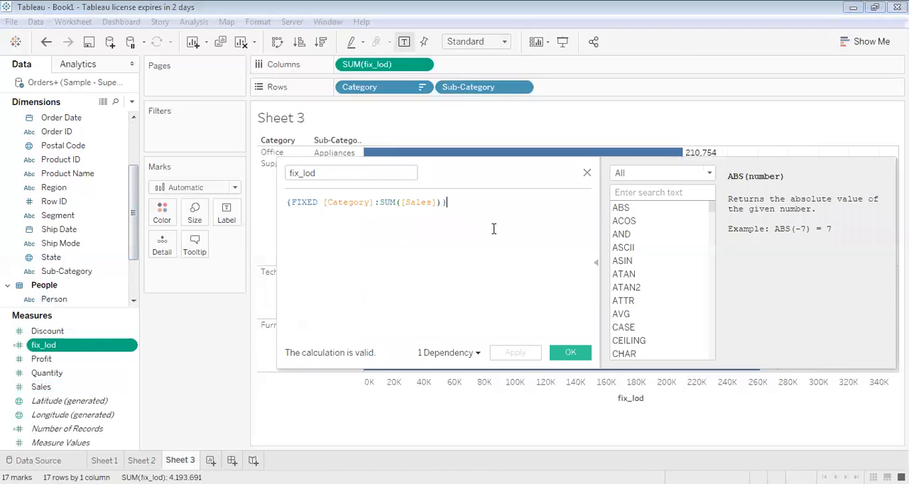
key("Left")
key("Left")
key("Left")
key("Left")
key("Left")
key("Left")
key("Left")
key("Left")
key("Left")
key("Left")
key("Left")
key("Left")
key("Left")
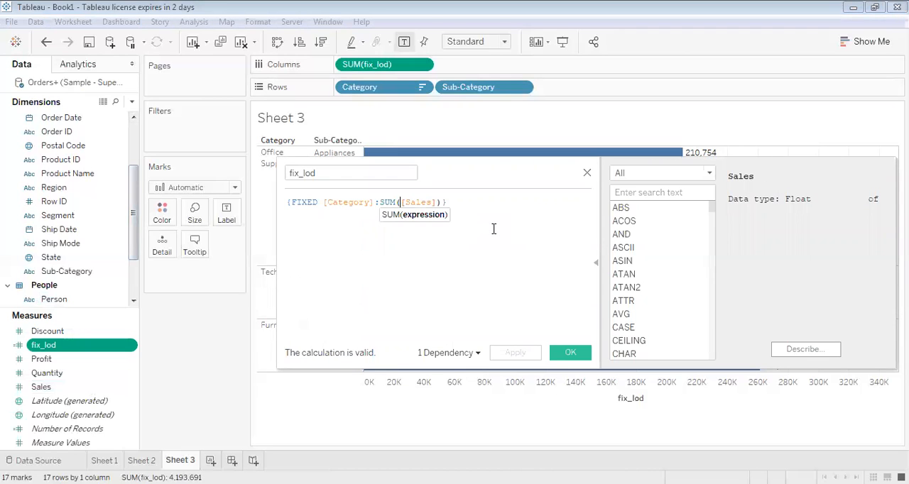
key("Left")
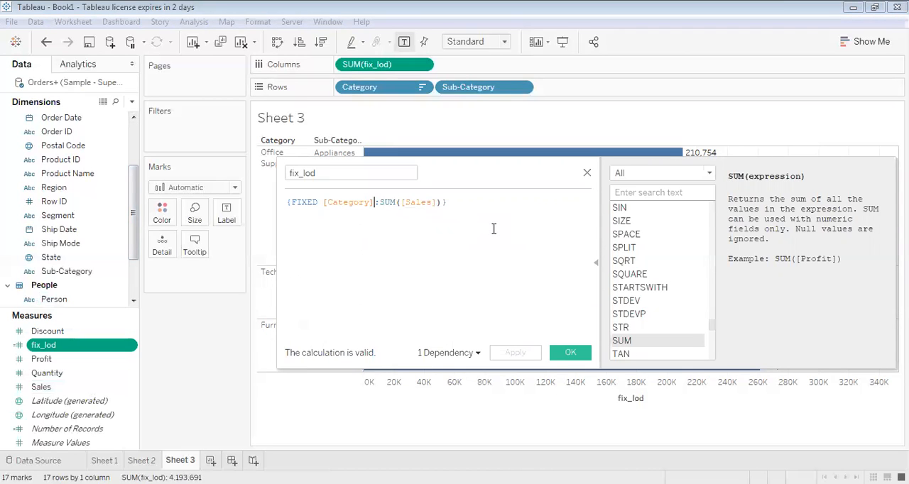
type(",sub")
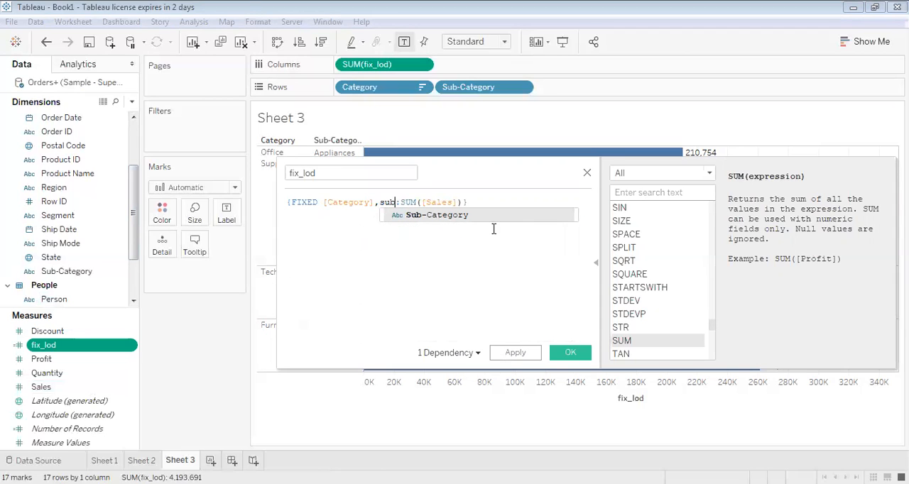
key("Return")
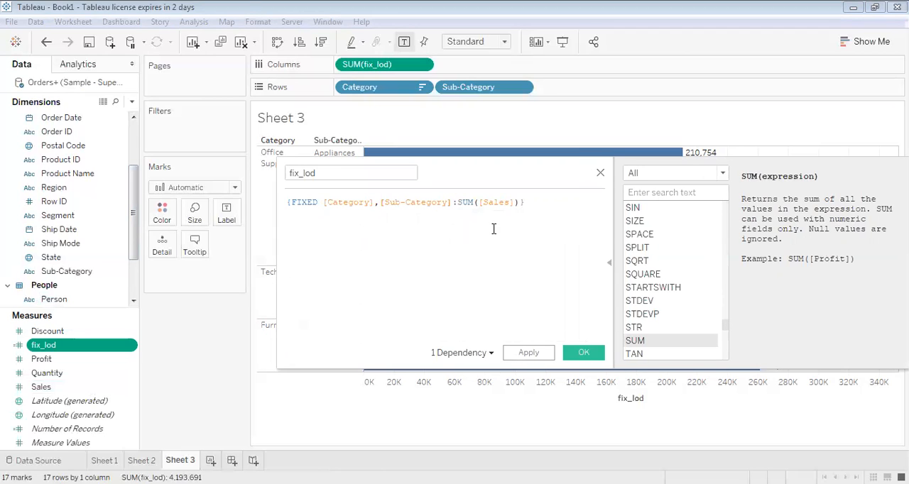
left_click(576, 358)
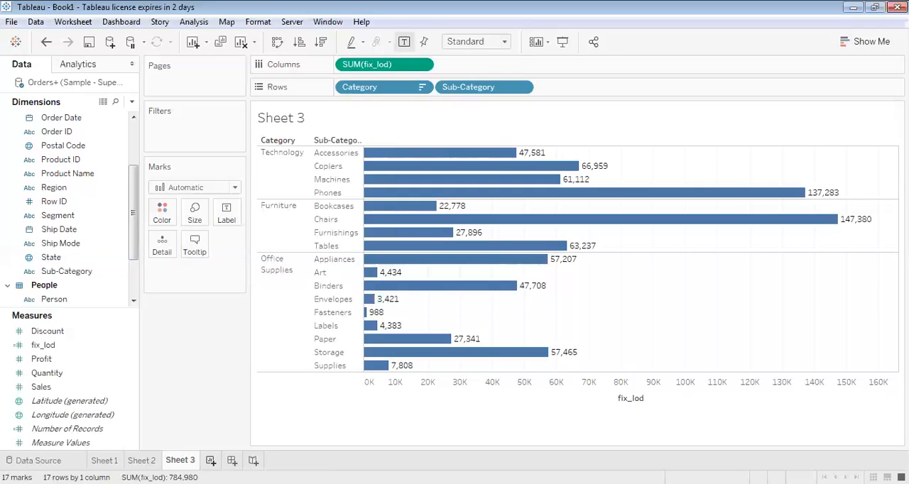
On a new worksheet, chart Sales on Rows against Category on Columns, sorted in descending order of sales
left_click(211, 461)
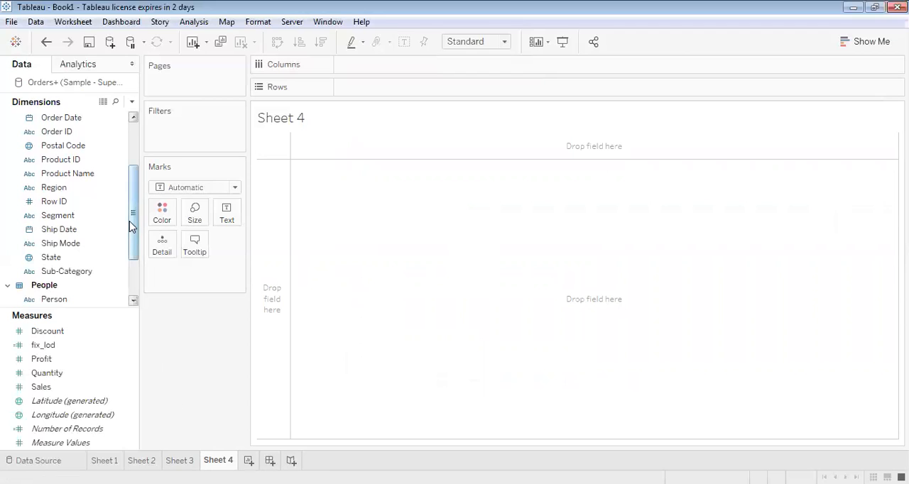
left_click_drag(130, 223, 130, 187)
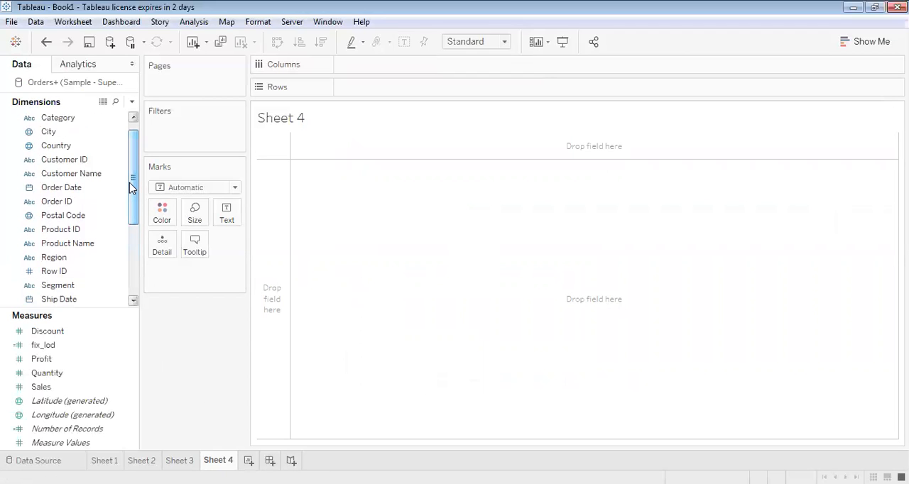
left_click_drag(58, 118, 385, 71)
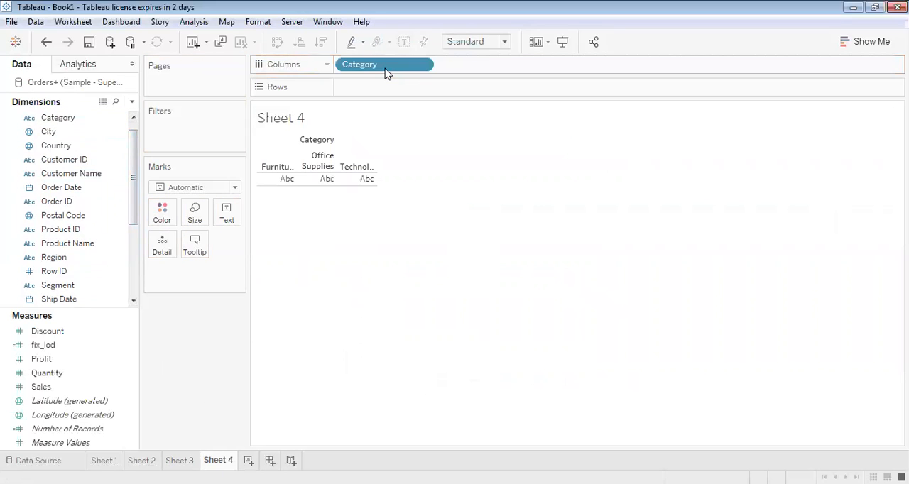
left_click(99, 353)
left_click(40, 388)
left_click_drag(40, 387, 376, 87)
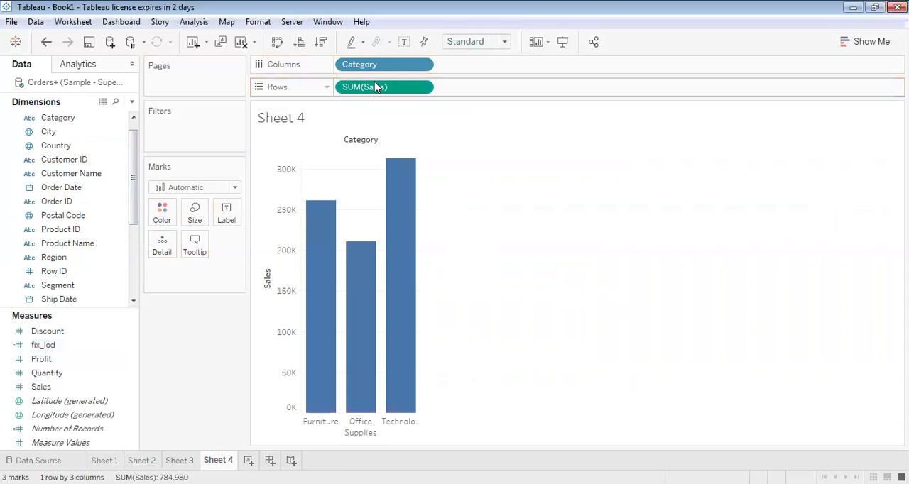
left_click(321, 44)
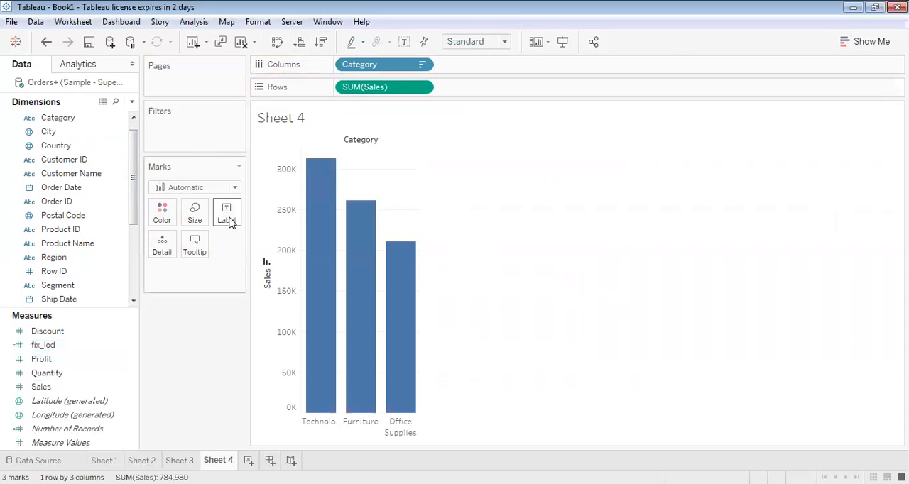
Show mark labels on the Sales bars and swap the chart's rows and columns
left_click(227, 220)
left_click(255, 243)
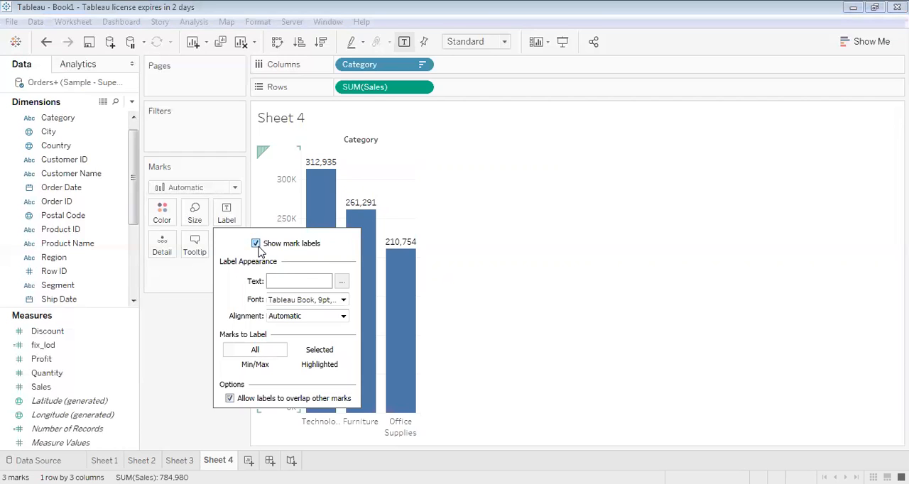
left_click(520, 209)
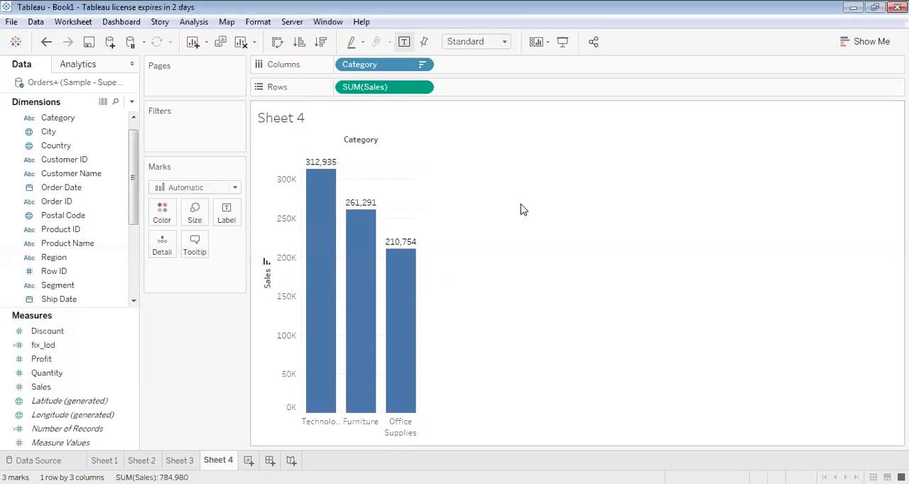
left_click(279, 42)
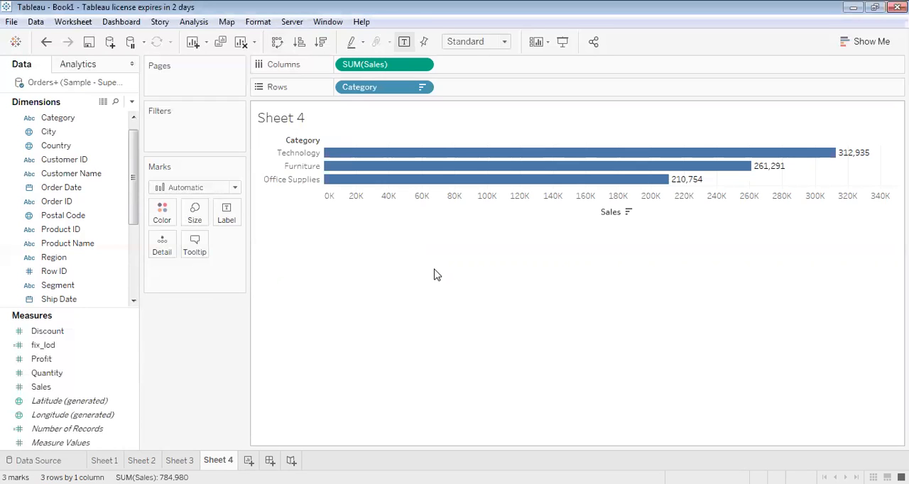
Duplicate the fix_lod calculated field
left_click(56, 347)
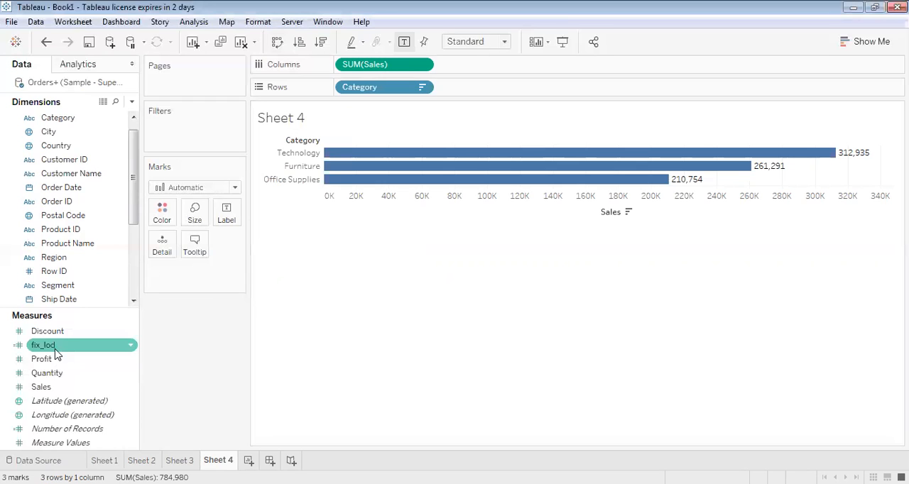
left_click(132, 346)
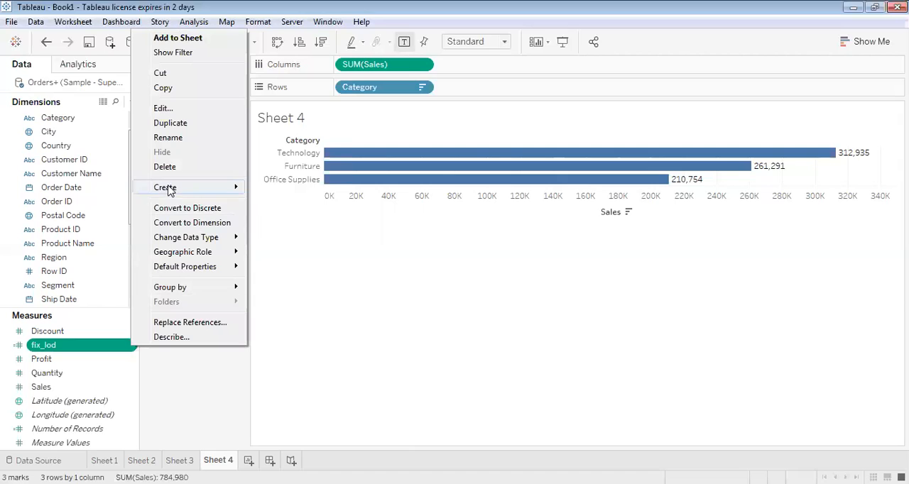
left_click(172, 123)
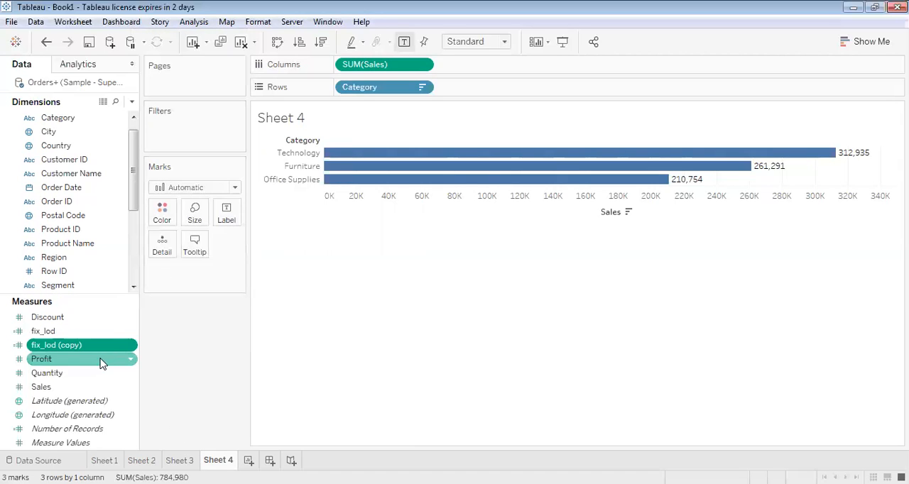
Open the copy of fix_lod for editing and change its name to inc_lod
left_click(132, 346)
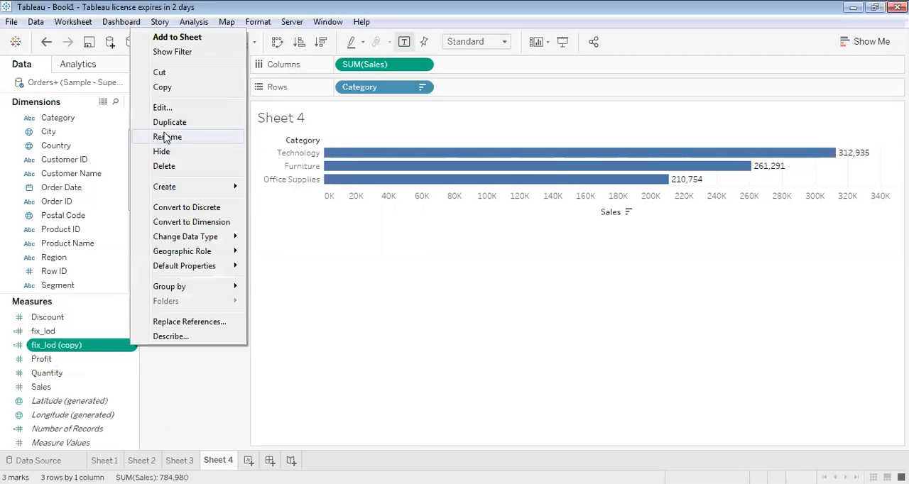
left_click(165, 110)
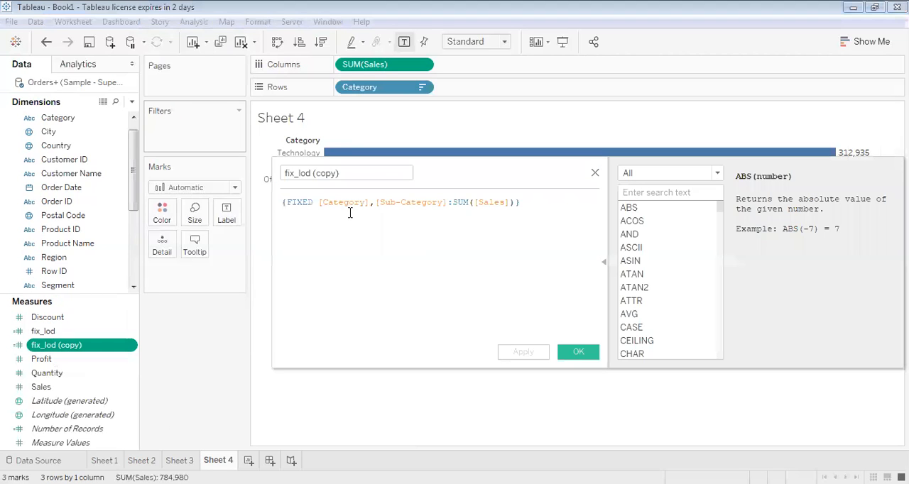
left_click(365, 172)
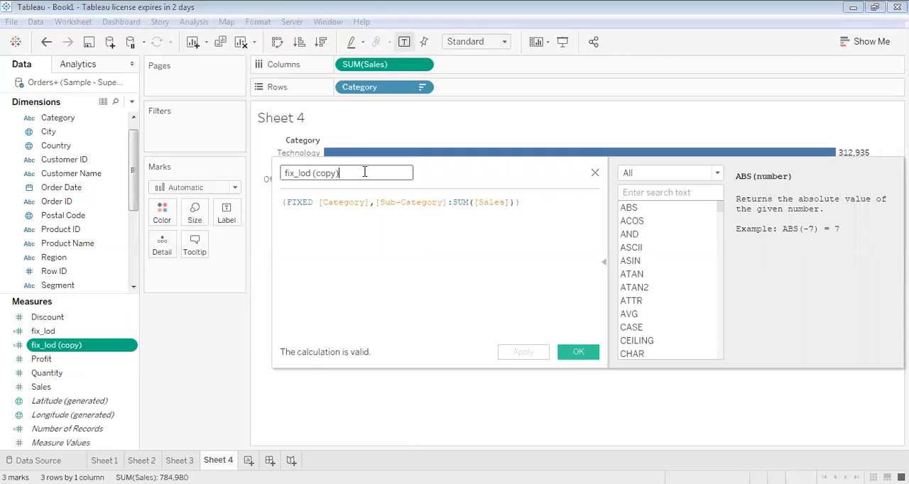
key("BackSpace")
key("BackSpace")
key("BackSpace")
key("BackSpace")
key("BackSpace")
key("BackSpace")
key("Left")
key("Left")
key("Left")
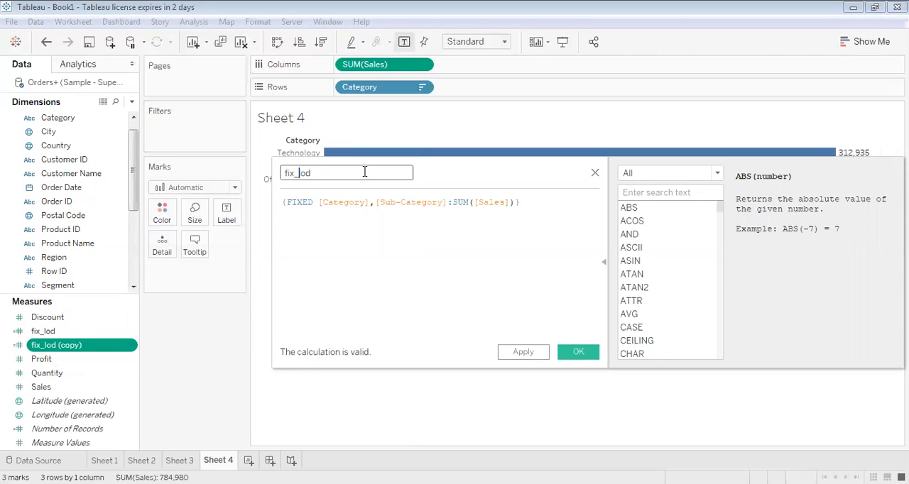
key("BackSpace")
key("BackSpace")
key("BackSpace")
type("inc")
Clear the existing FIXED expression from the inc_lod formula, leaving only an opening curly brace
left_click(313, 202)
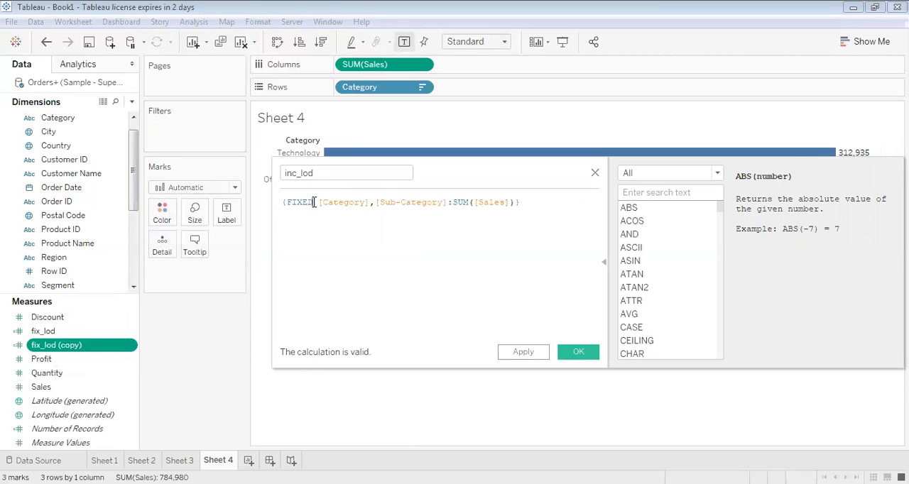
left_click(550, 203)
key("BackSpace")
key("BackSpace")
key("BackSpace")
key("BackSpace")
key("BackSpace")
key("BackSpace")
key("BackSpace")
key("BackSpace")
key("BackSpace")
key("BackSpace")
key("BackSpace")
key("BackSpace")
key("BackSpace")
key("BackSpace")
key("BackSpace")
key("BackSpace")
key("BackSpace")
key("BackSpace")
key("BackSpace")
key("BackSpace")
key("BackSpace")
key("BackSpace")
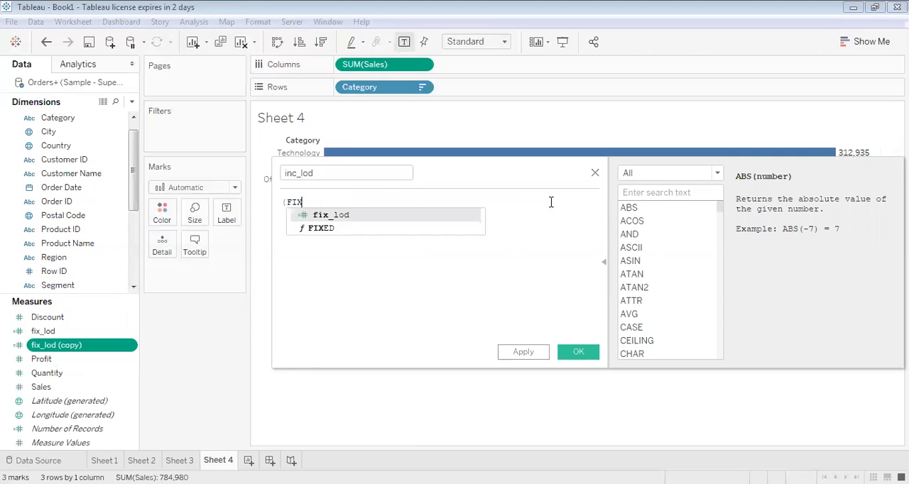
type("{")
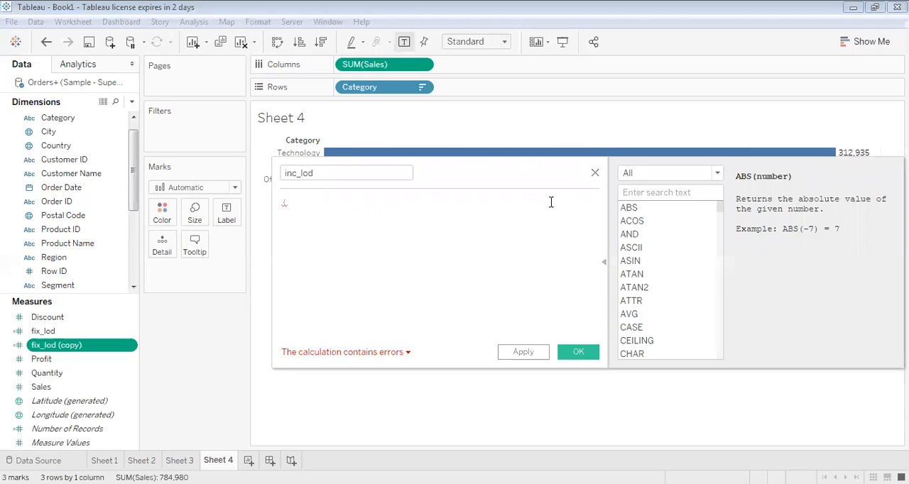
type("in")
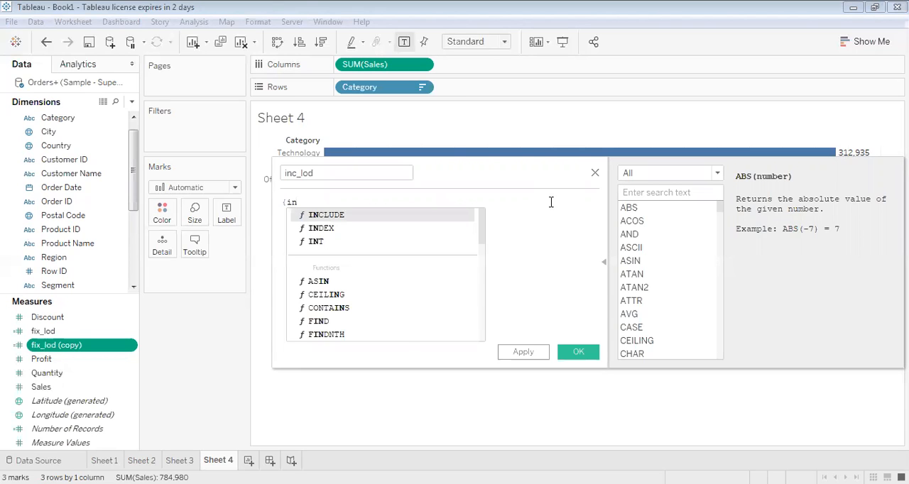
type("clu")
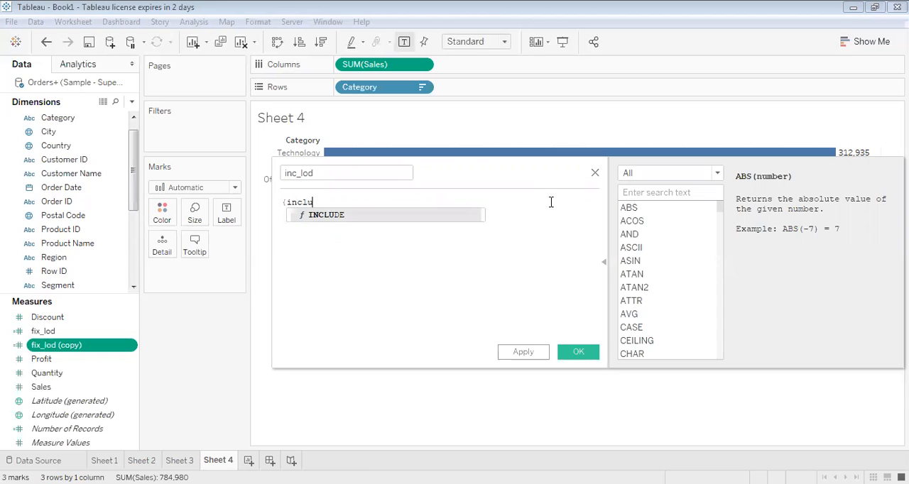
type("de")
Begin the inc_lod formula with the INCLUDE keyword followed by the Category dimension, as {INCLUDE [Category]
key("Return")
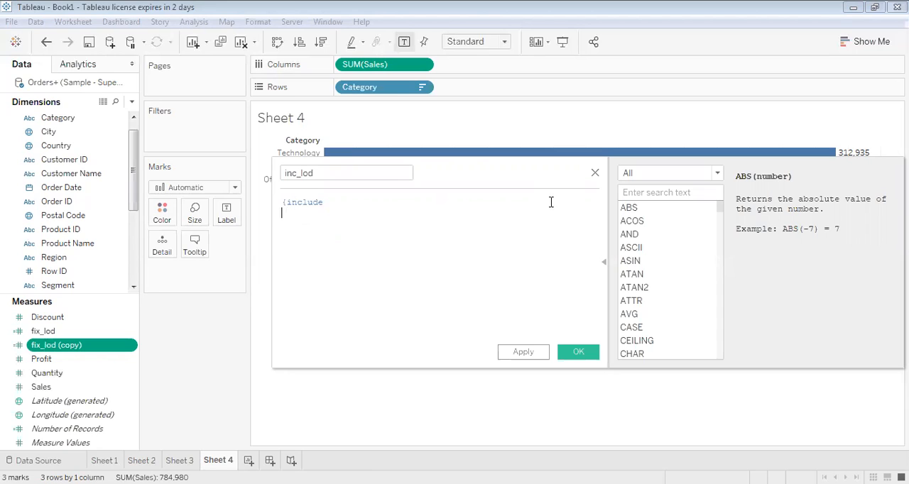
key("BackSpace")
key("BackSpace")
key("BackSpace")
key("Return")
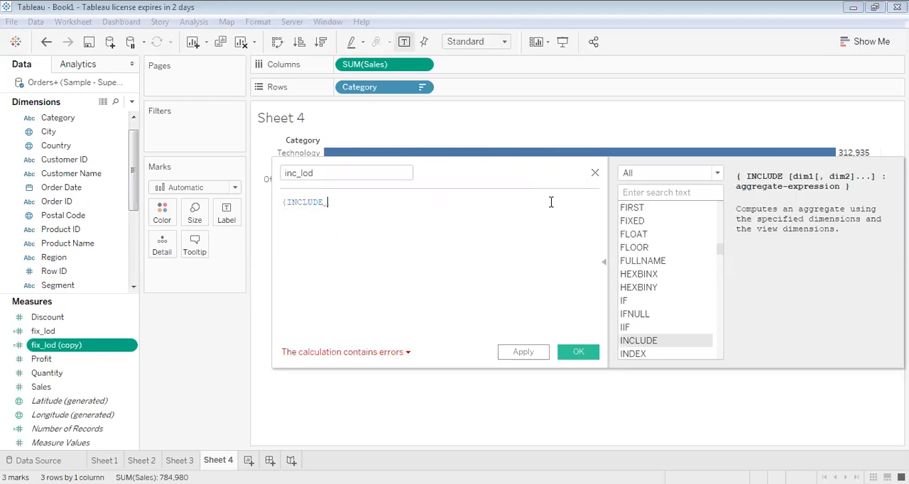
type("cat")
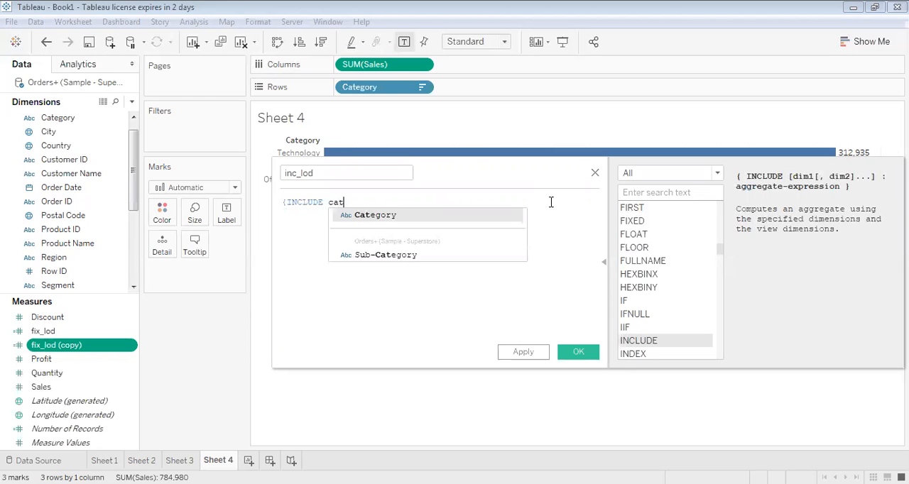
key("Return")
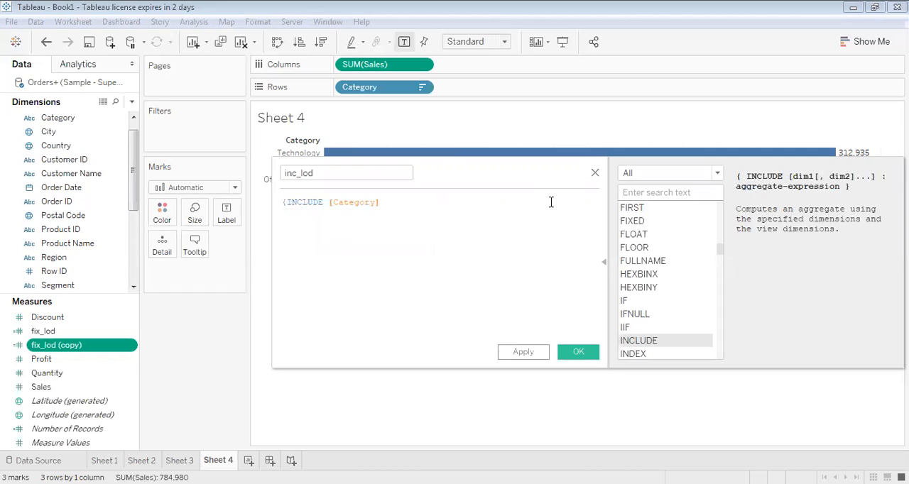
Complete the inc_lod formula with :SUM([Sales])} and save the calculated field
type(":sum")
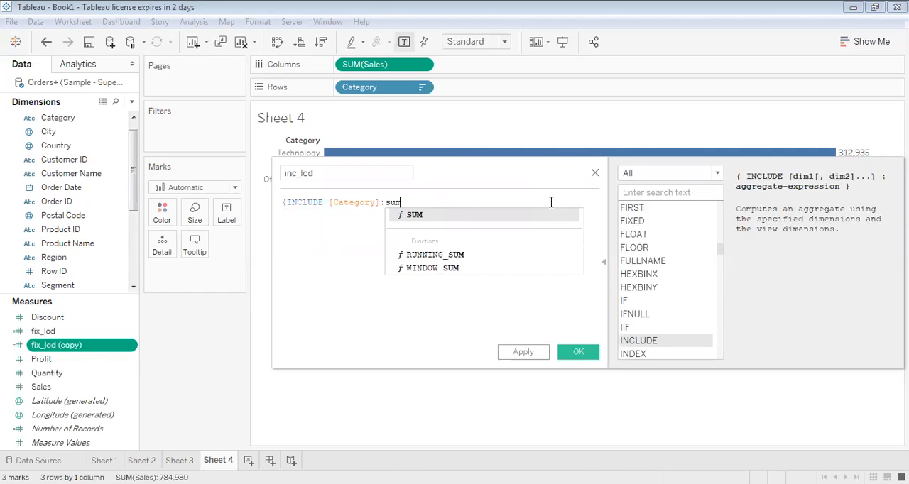
key("Return")
type("sales")
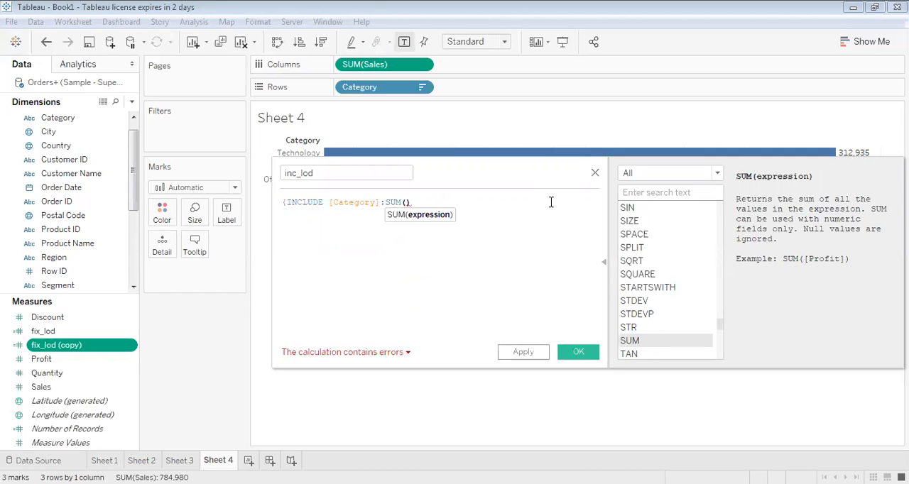
key("Return")
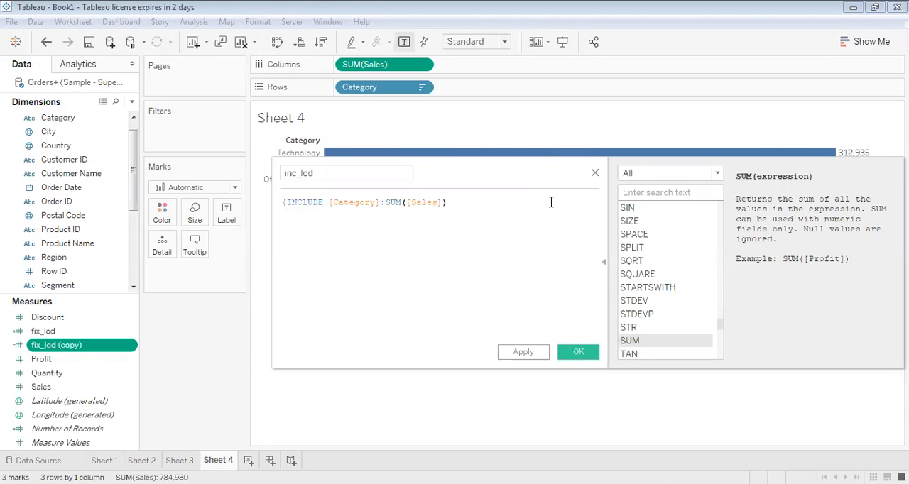
type("}")
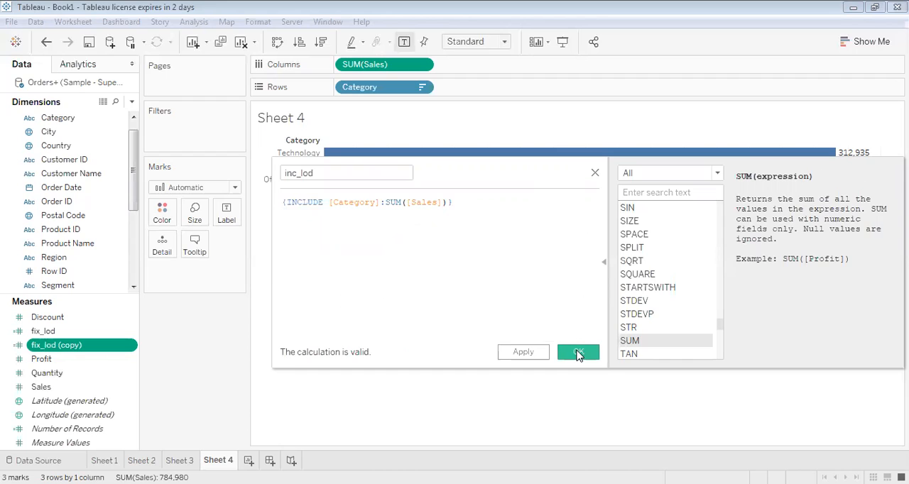
left_click(577, 353)
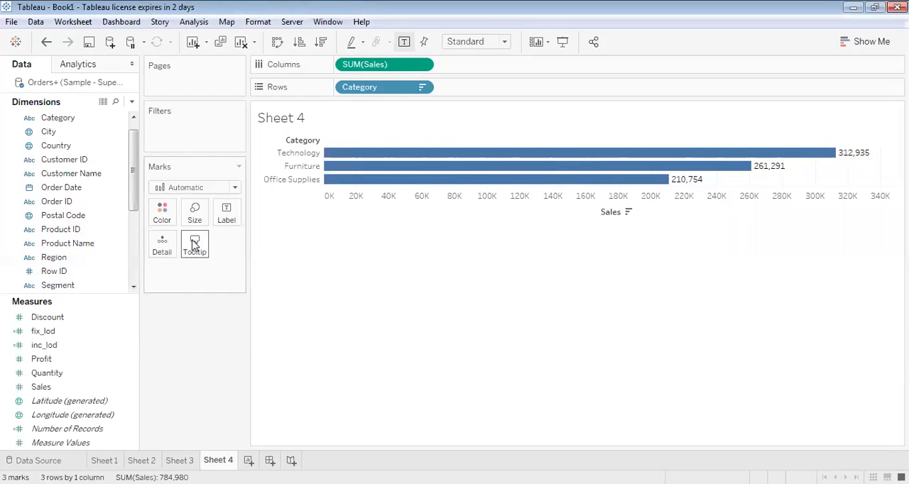
Remove Category from Rows in the Sales chart
left_click(422, 88)
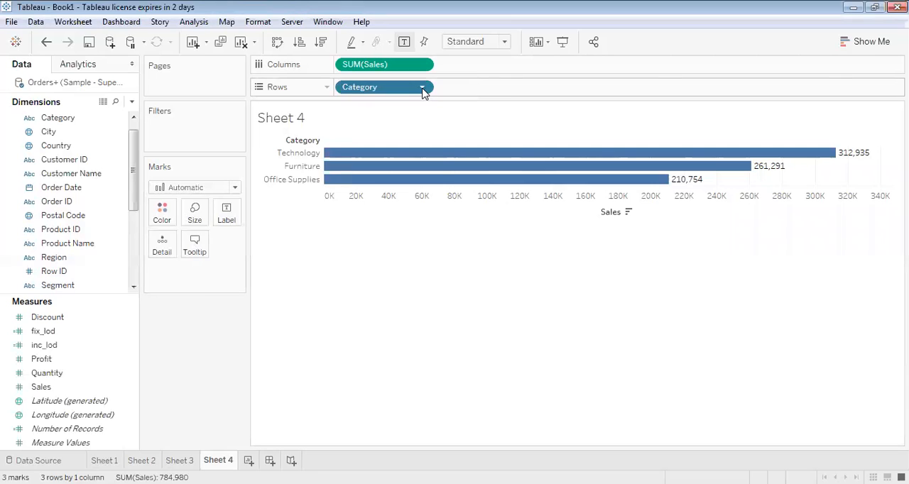
left_click(422, 88)
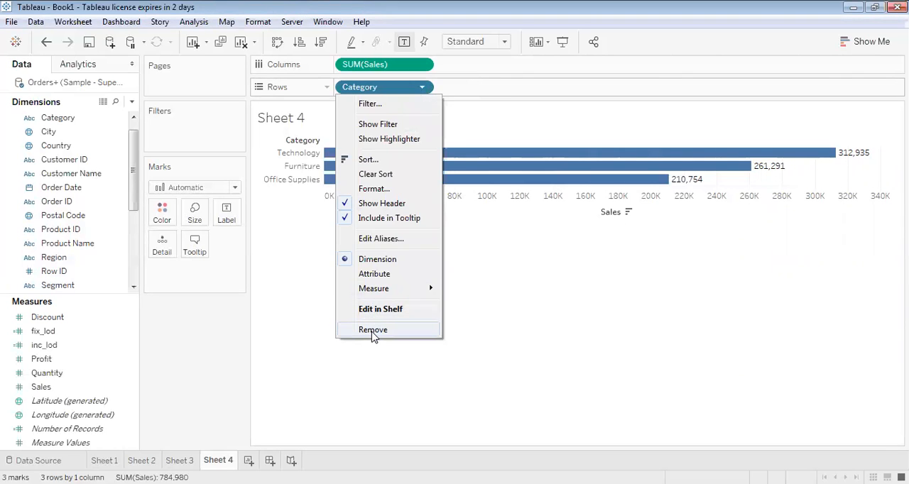
left_click(371, 333)
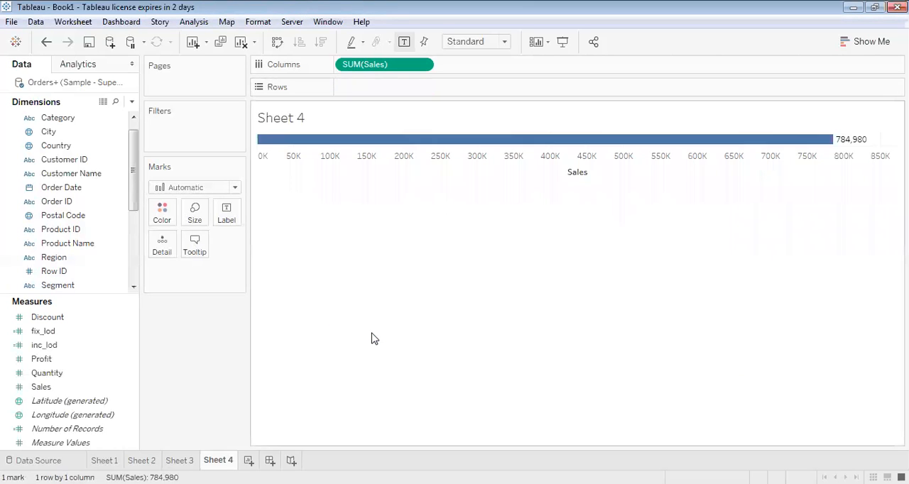
Try plotting inc_lod on Rows against Sales on Columns, and undo the placement
left_click(79, 360)
left_click(45, 345)
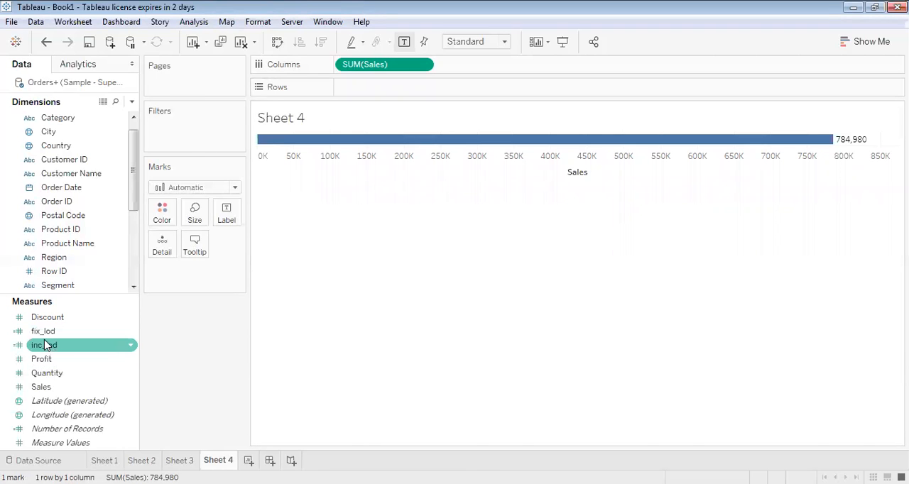
left_click_drag(45, 346, 367, 95)
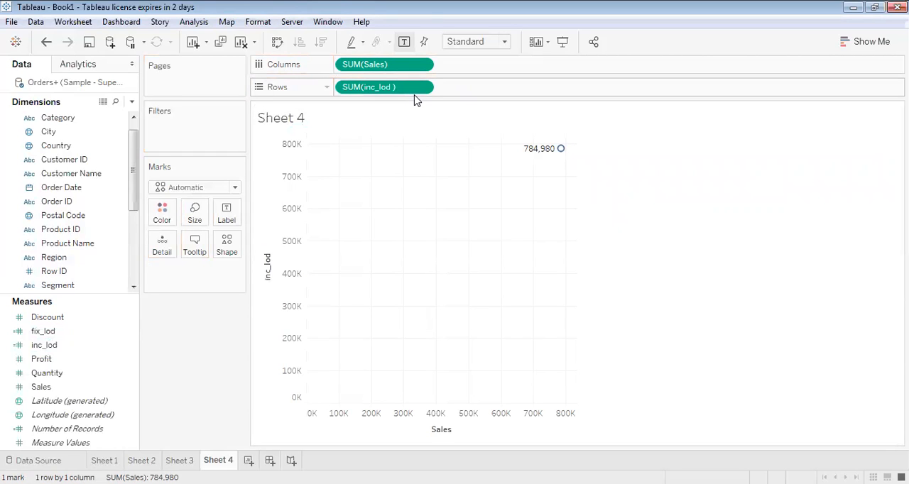
key("ctrl+z")
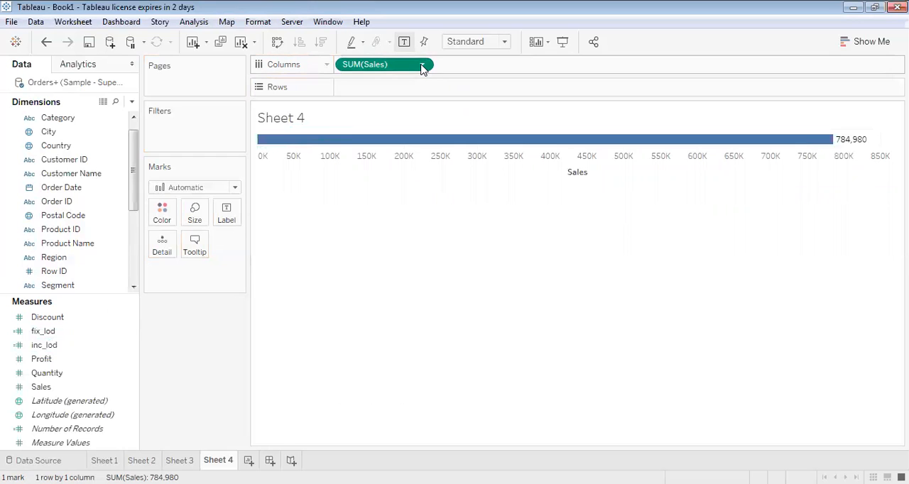
Remove Sales from Columns and place inc_lod on Rows instead
left_click(423, 65)
left_click(371, 312)
mouse_move(110, 332)
left_mouse_down()
mouse_move(106, 343)
mouse_move(334, 173)
mouse_move(376, 93)
left_mouse_up()
left_click(106, 344)
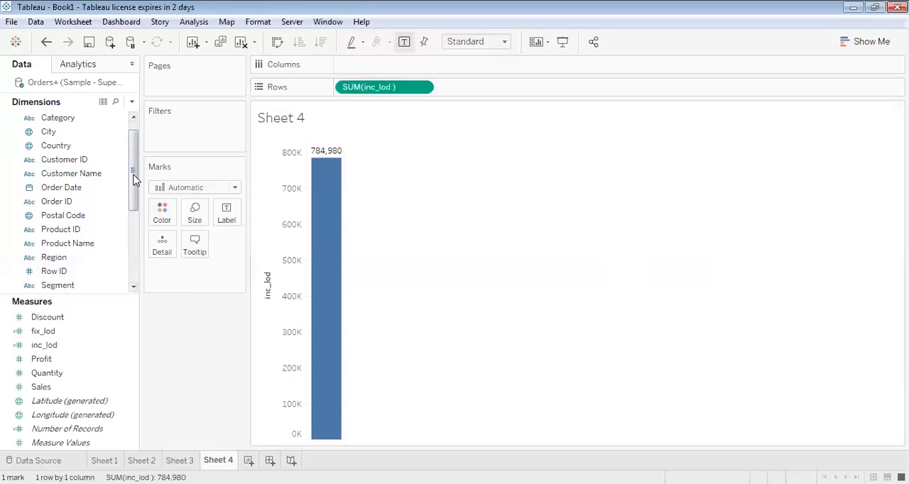
Break inc_lod down by Category as horizontal bars with the axes swapped, sorted in descending order
left_click_drag(135, 178, 136, 132)
left_click_drag(51, 131, 360, 66)
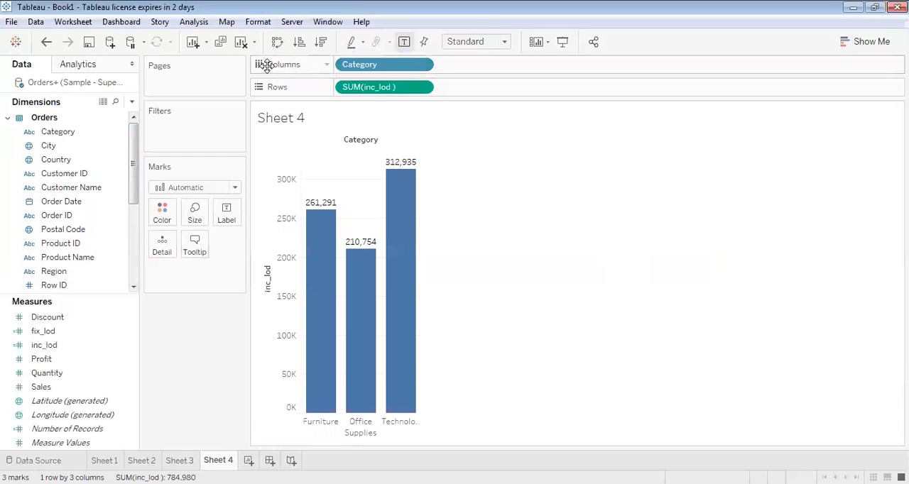
left_click(277, 44)
left_click(320, 44)
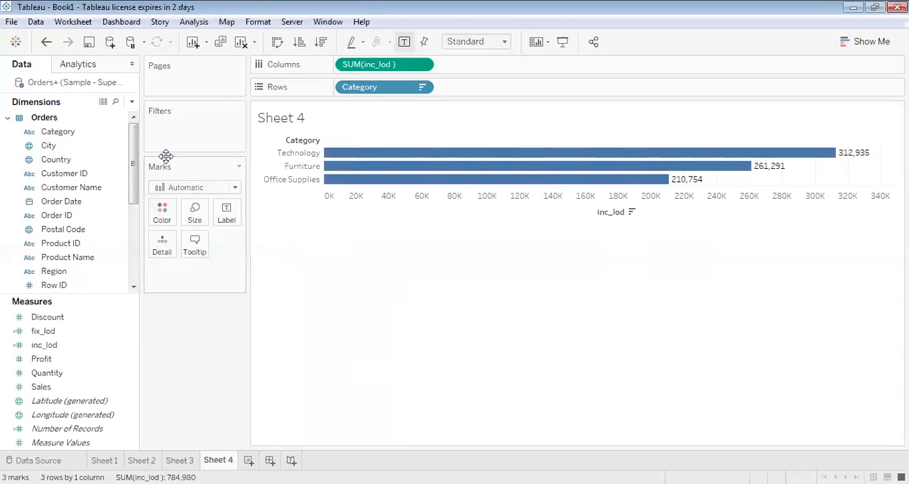
Add Sub-Category and Product Name to Rows after Category to break inc_lod down further
left_click_drag(132, 179, 134, 222)
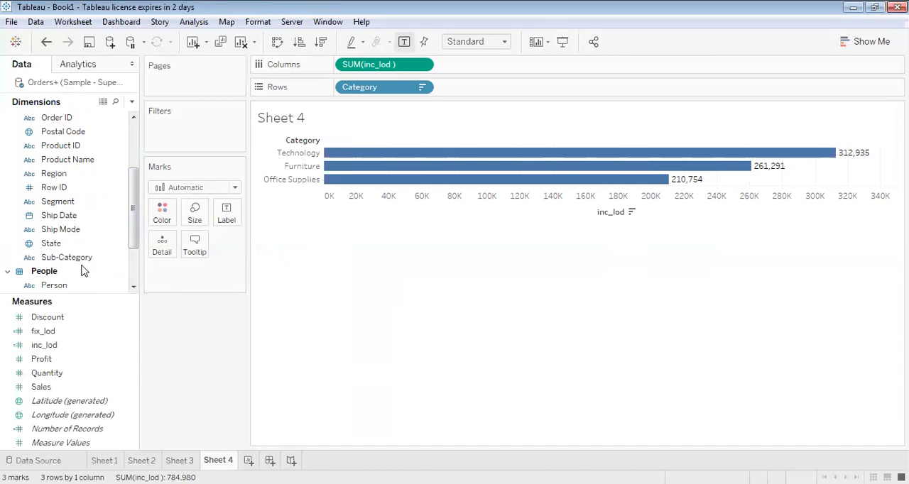
left_click_drag(75, 258, 517, 93)
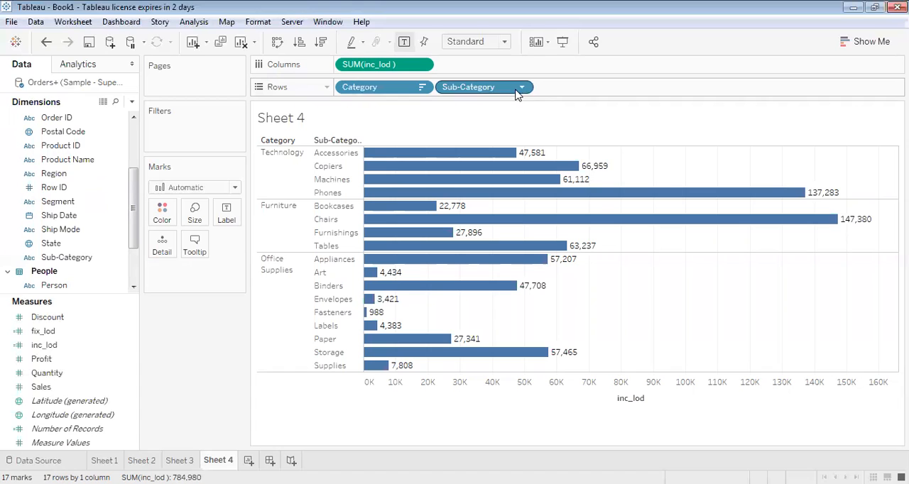
mouse_move(135, 233)
left_mouse_down()
mouse_move(135, 245)
mouse_move(136, 204)
mouse_move(136, 225)
left_mouse_up()
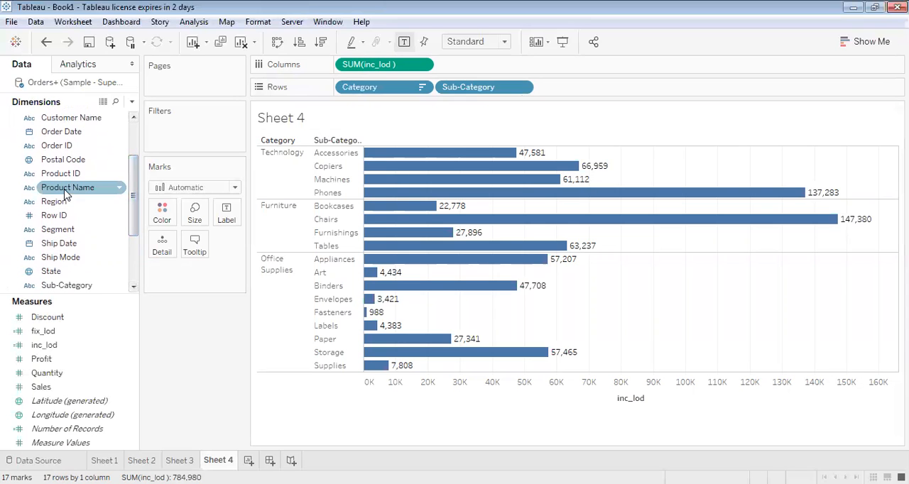
mouse_move(62, 191)
left_mouse_down()
mouse_move(511, 32)
mouse_move(438, 126)
mouse_move(581, 91)
left_mouse_up()
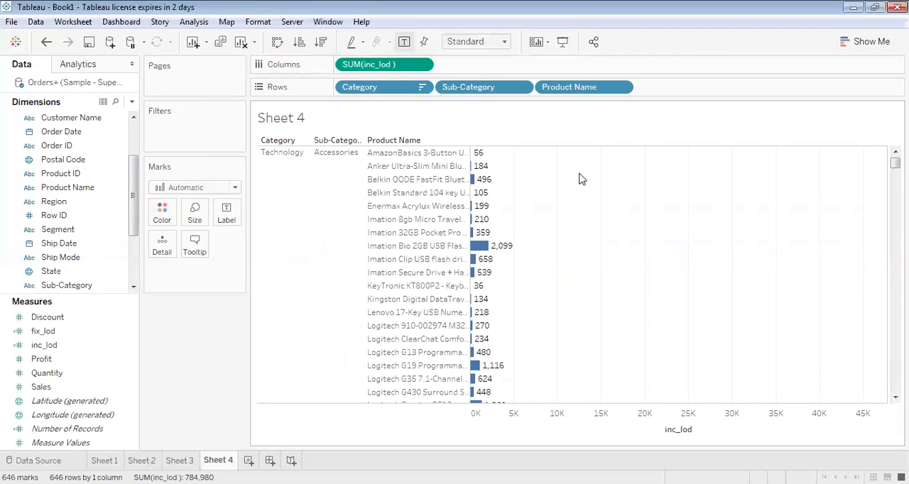
Remove Product Name and Sub-Category from Rows, keeping only Category
left_click(621, 86)
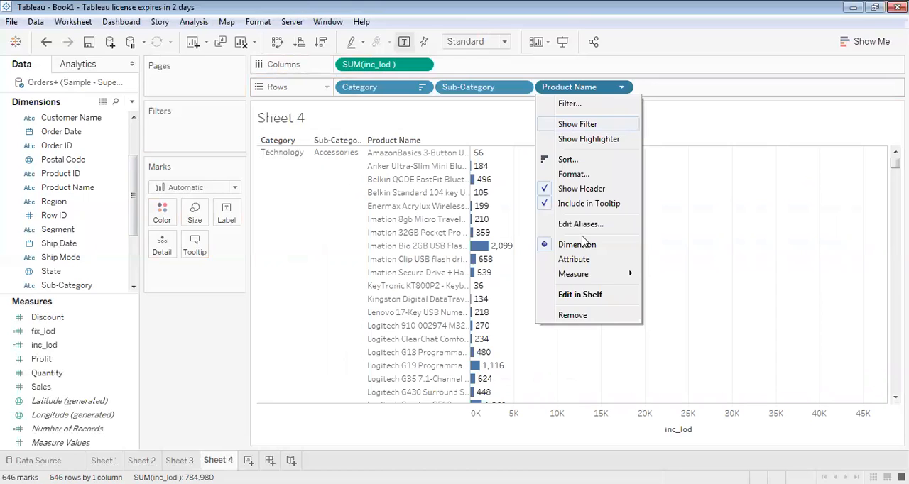
left_click(579, 314)
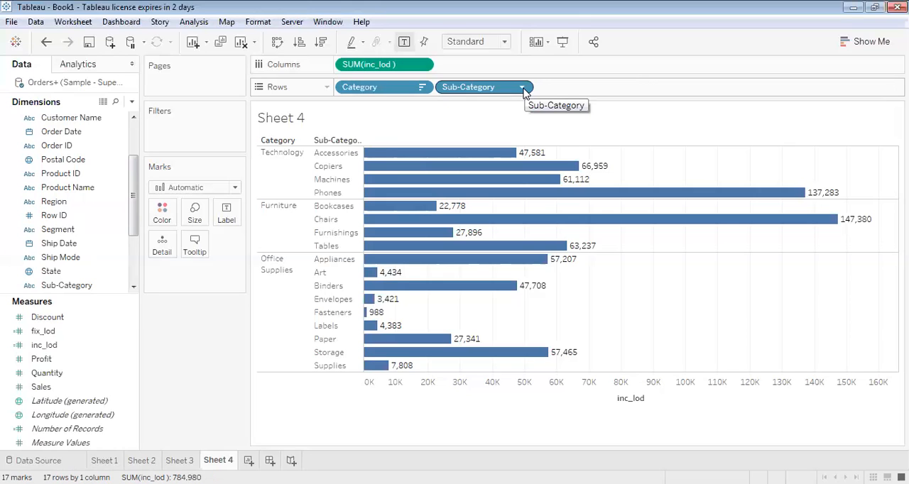
left_click(523, 88)
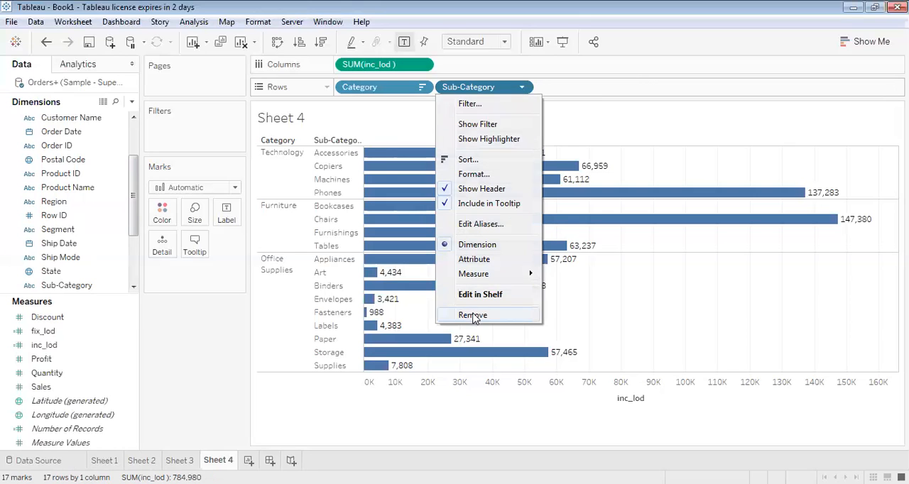
left_click(471, 316)
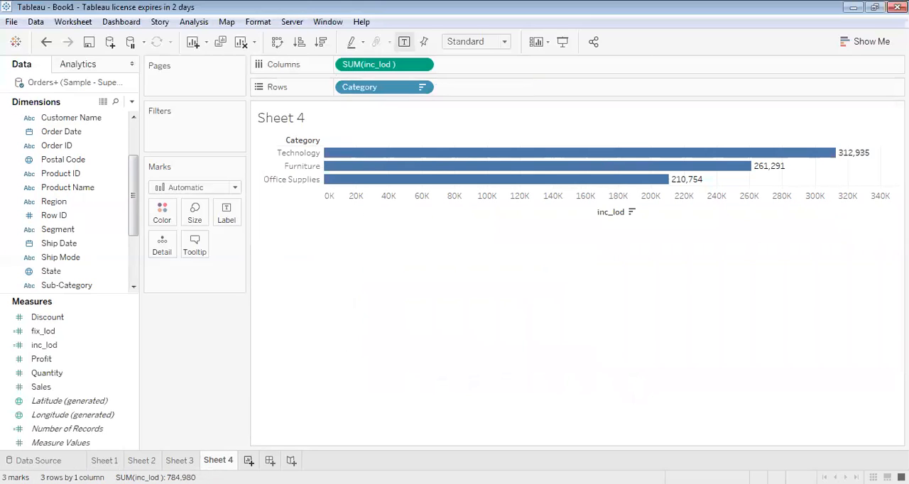
Add a new worksheet and place Sub-Category on Columns
left_click(249, 460)
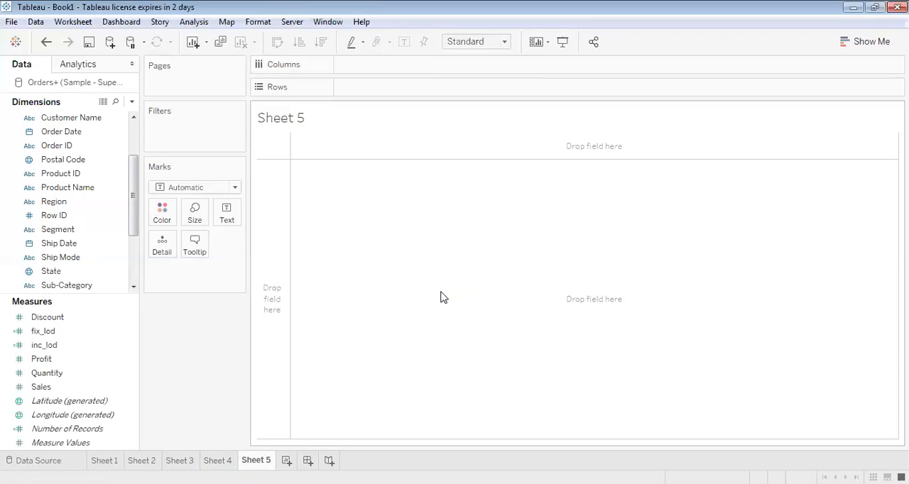
mouse_move(136, 223)
left_mouse_down()
mouse_move(136, 237)
mouse_move(370, 68)
left_mouse_up()
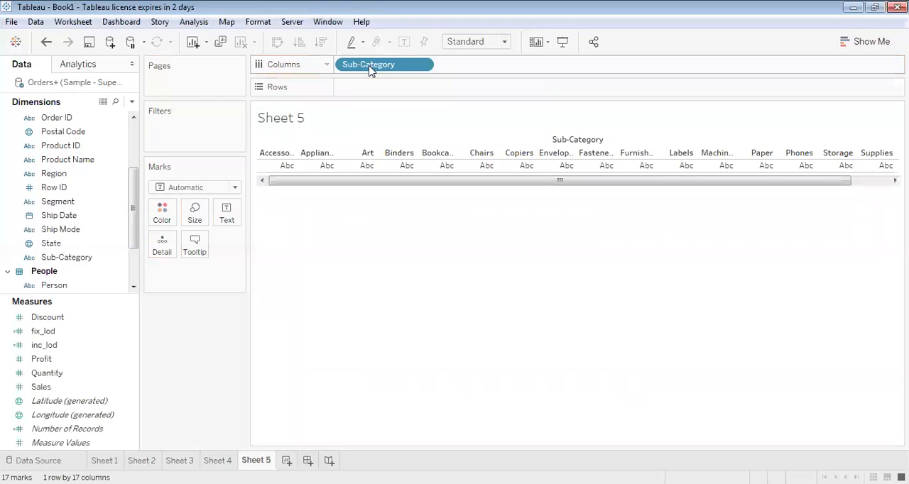
Remove Sub-Category from Columns and place Region there instead
left_click(428, 66)
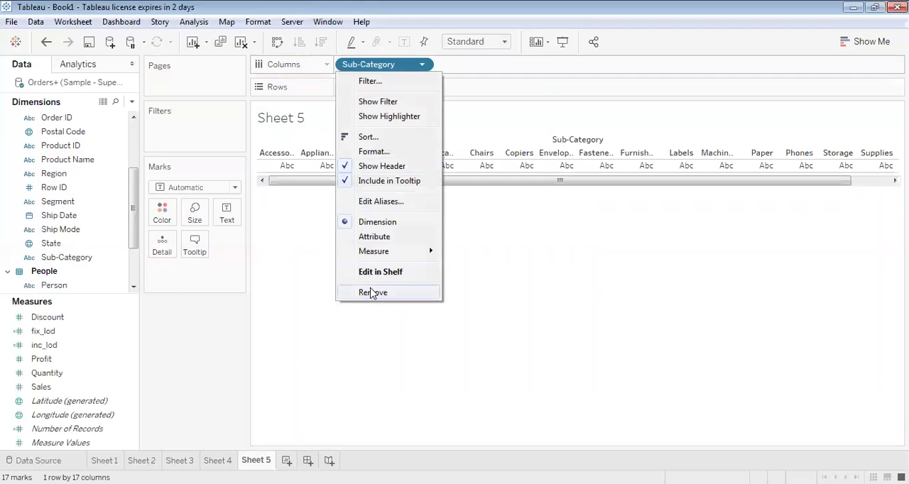
left_click(373, 291)
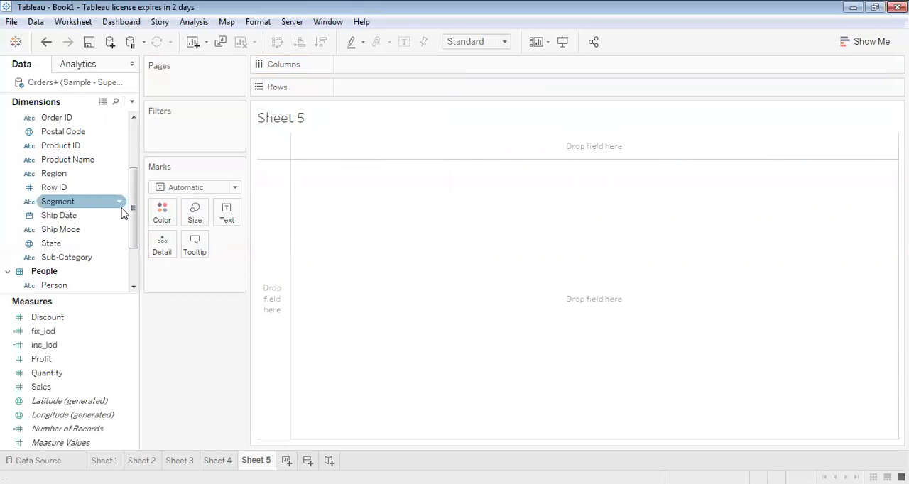
left_click_drag(132, 240, 156, 127)
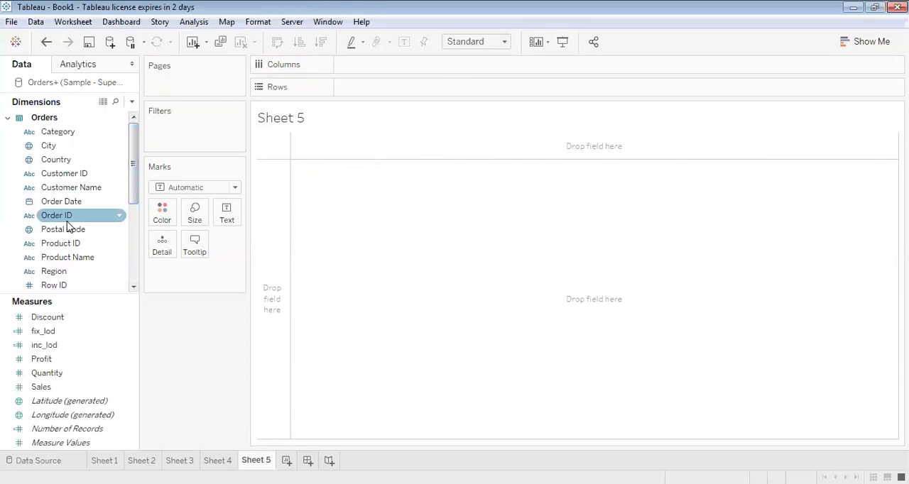
left_click_drag(131, 186, 130, 169)
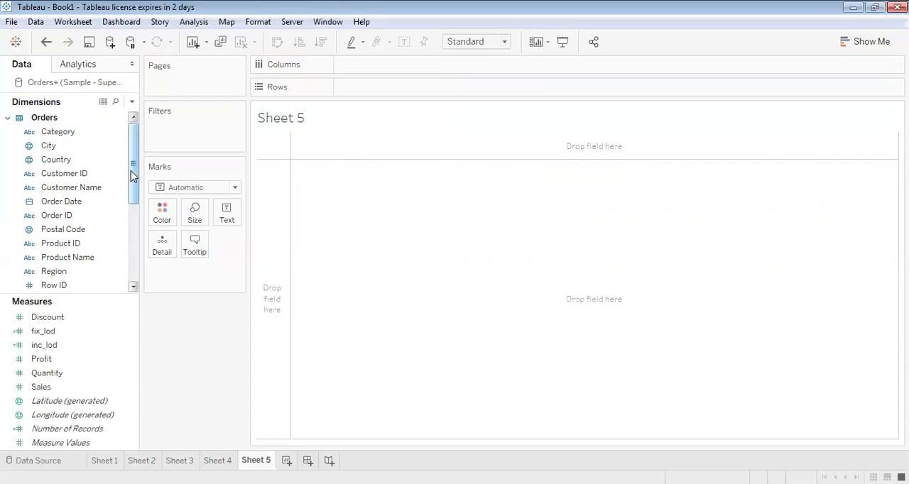
left_click_drag(135, 173, 134, 204)
left_click(57, 202)
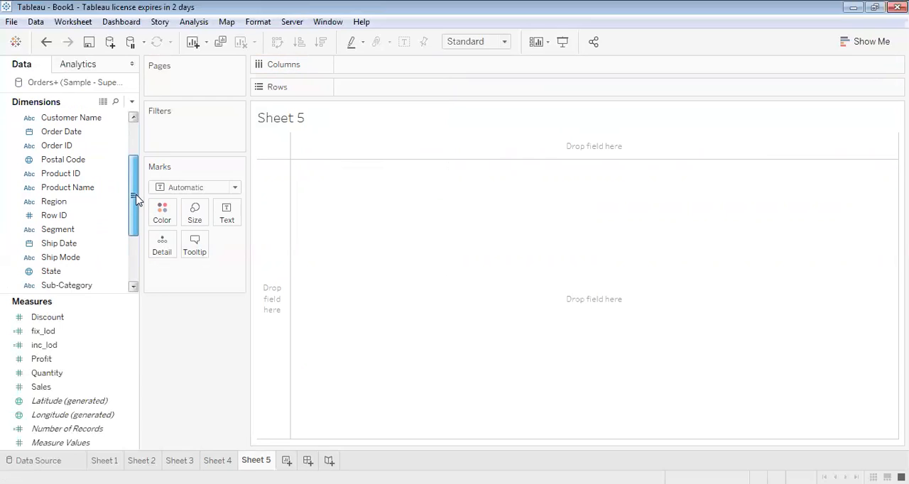
left_click_drag(61, 206, 361, 73)
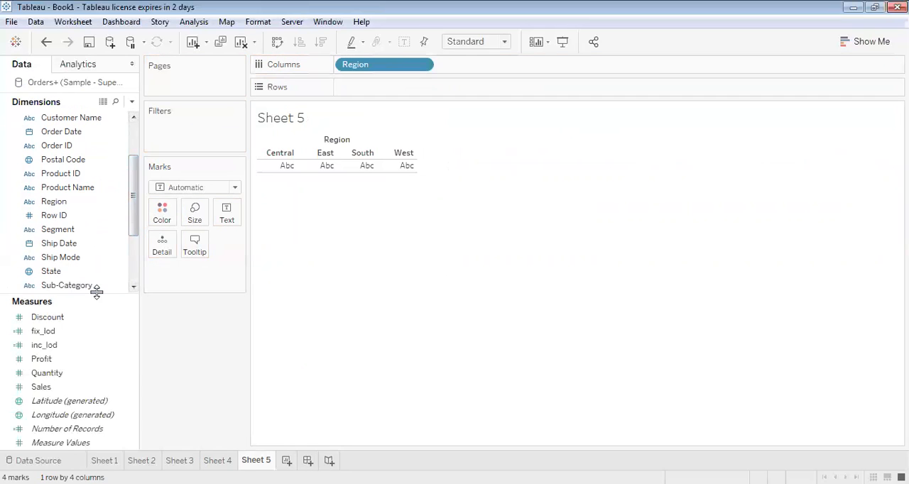
Place Sales on Rows and show mark labels on the bars, allowing labels to overlap other marks
left_click_drag(41, 389, 367, 98)
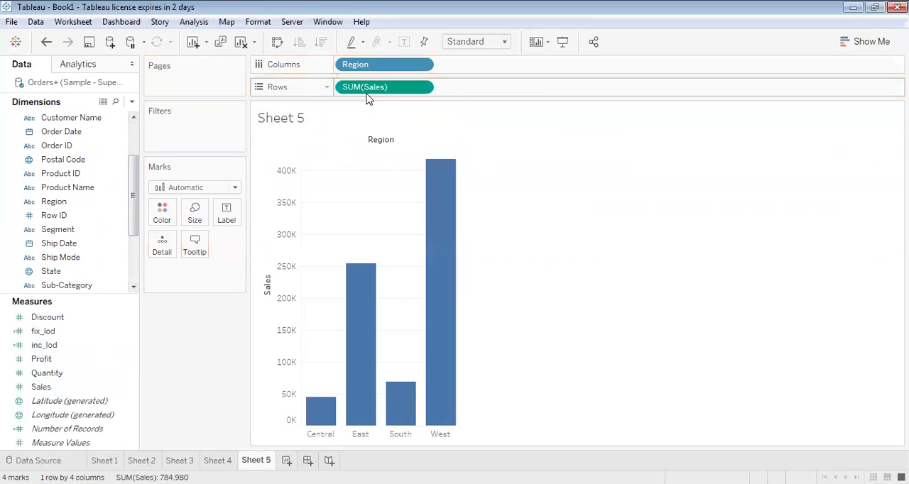
left_click(163, 213)
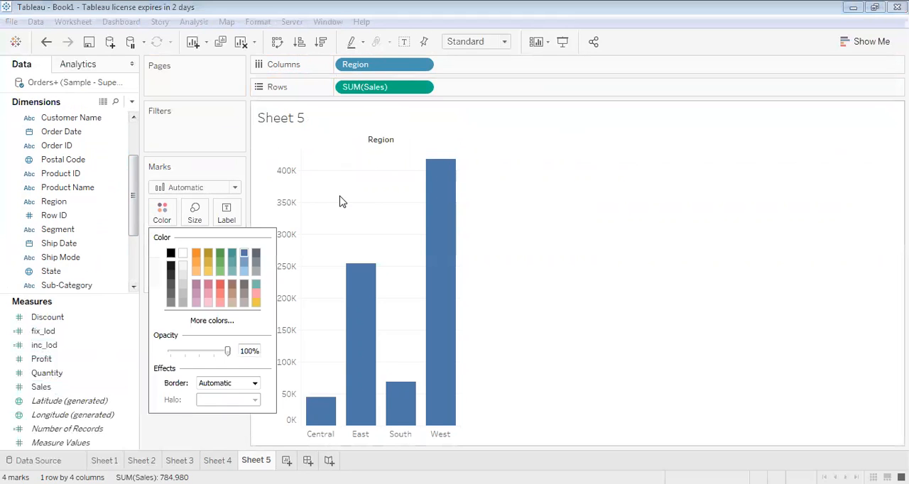
left_click(340, 201)
left_click(233, 222)
left_click(255, 244)
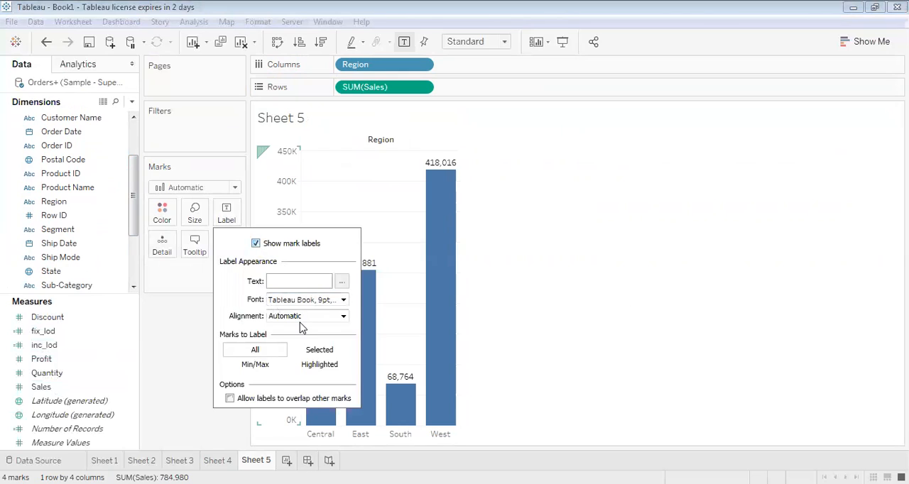
left_click(230, 399)
left_click(132, 103)
left_click(158, 317)
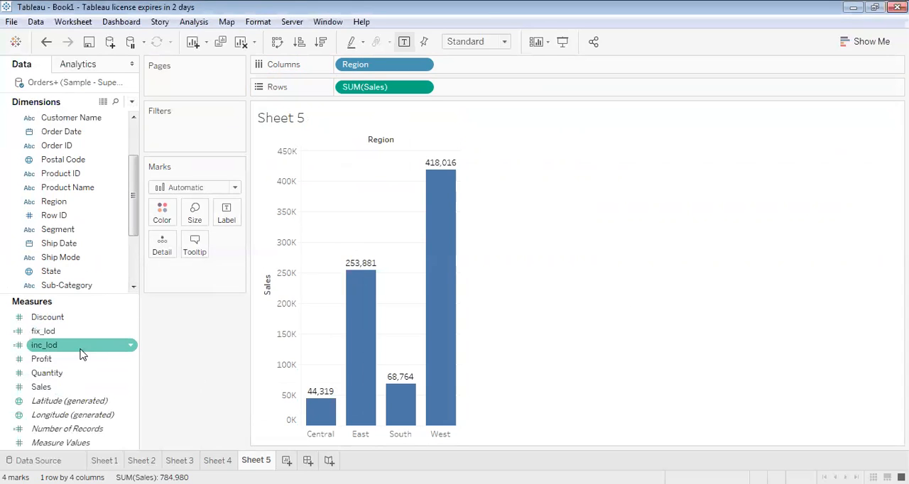
Duplicate the inc_lod calculated field
left_click(134, 348)
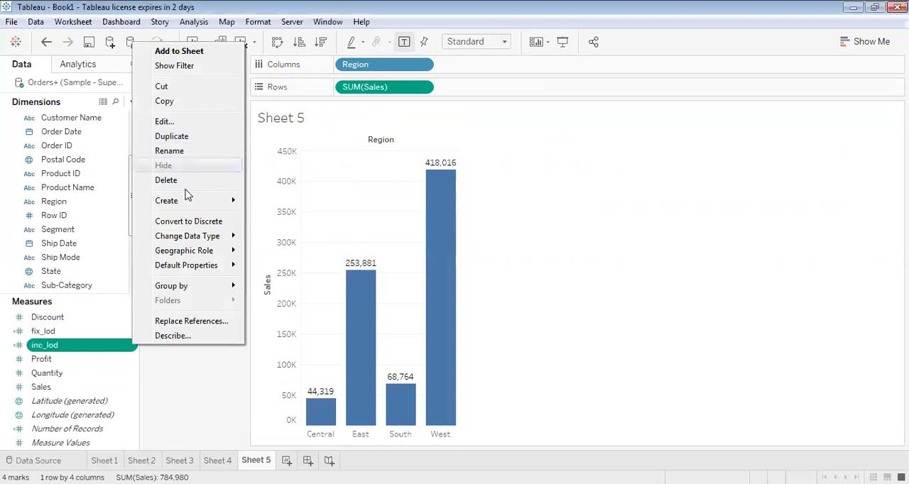
mouse_move(190, 204)
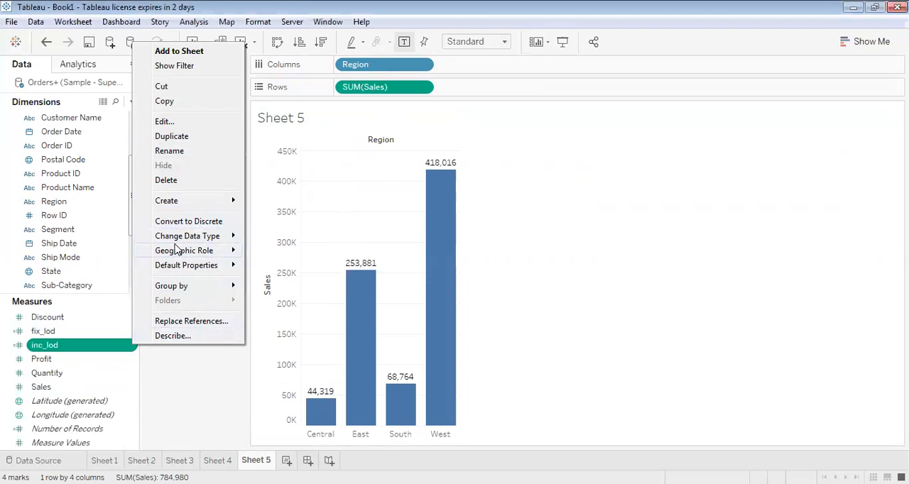
left_click(172, 137)
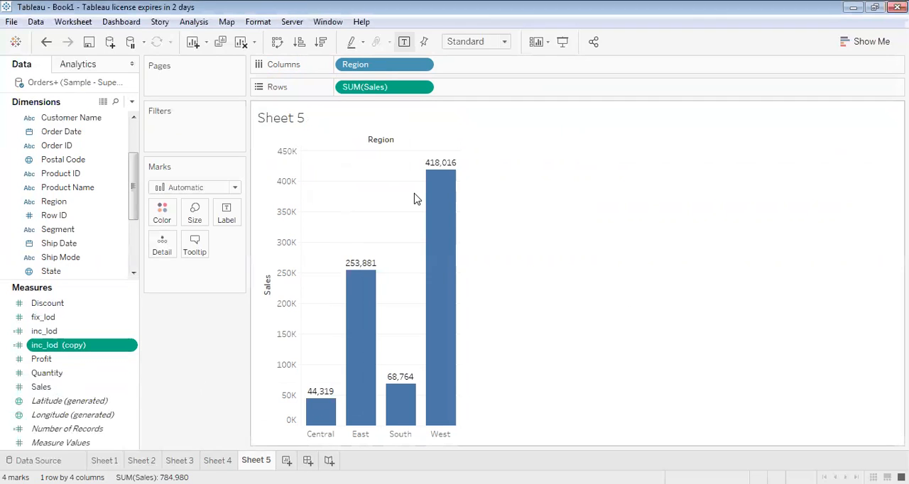
Rename the duplicated inc_lod calculation as ex_lod and save it
left_click(131, 346)
left_click(169, 63)
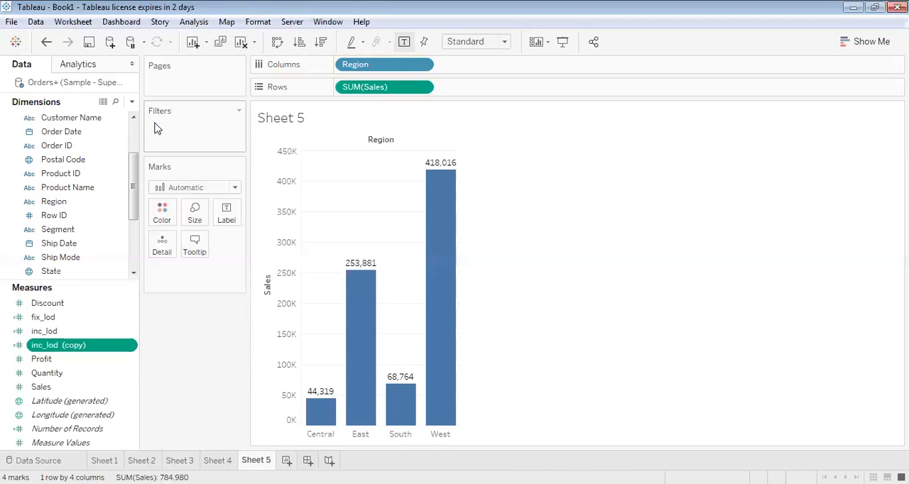
left_click(356, 177)
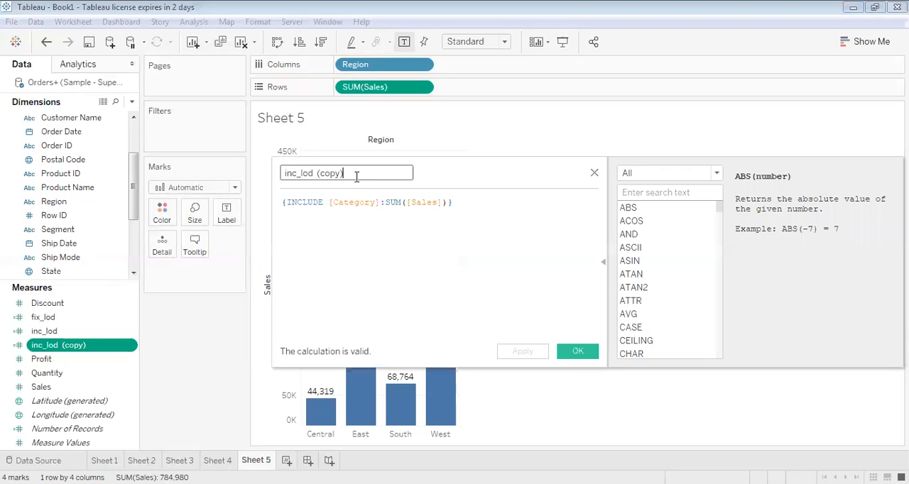
key("BackSpace")
key("BackSpace")
key("BackSpace")
key("BackSpace")
key("BackSpace")
key("BackSpace")
key("Left")
key("Left")
key("Left")
key("Left")
key("Left")
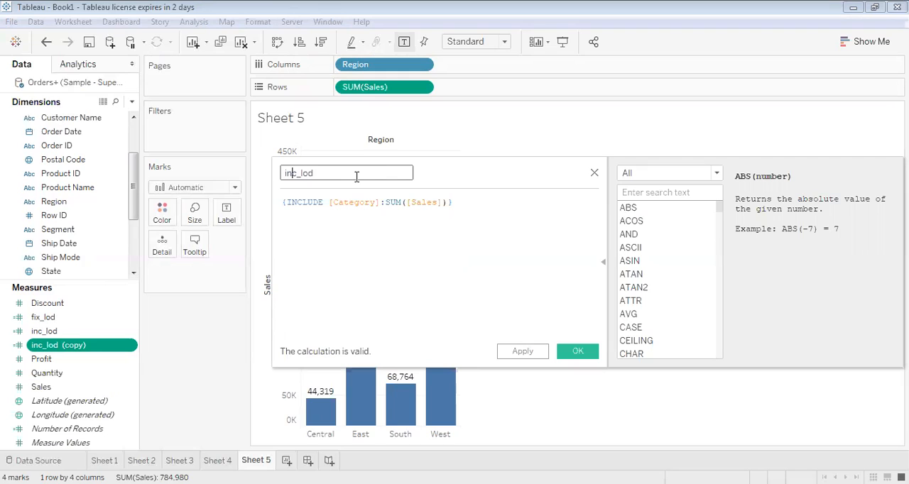
key("BackSpace")
key("BackSpace")
key("BackSpace")
type("ex")
left_click(536, 351)
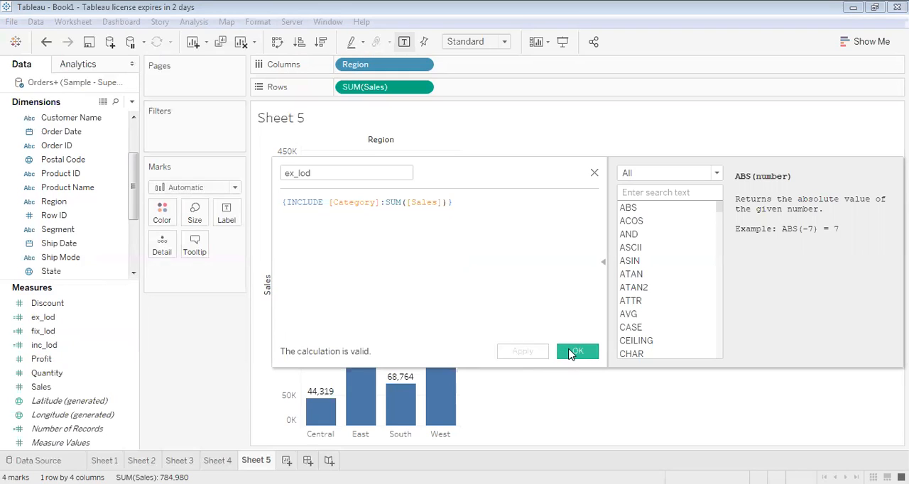
left_click(575, 352)
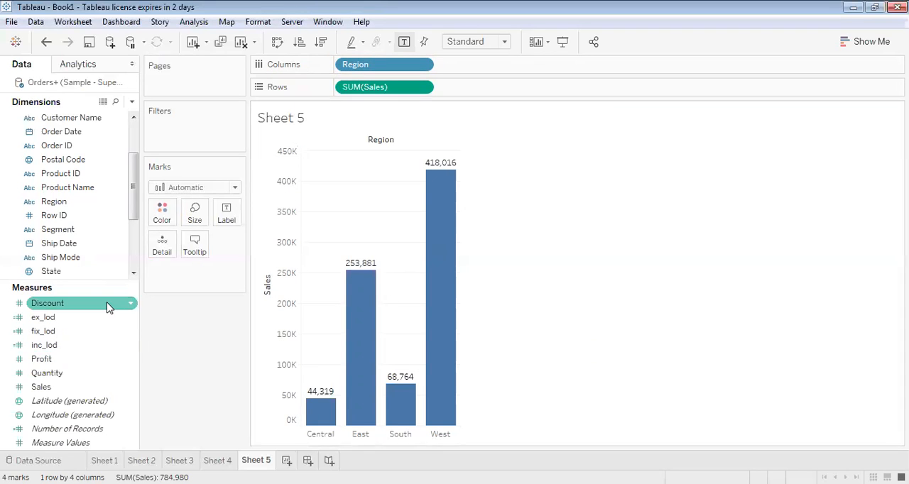
Open the ex_lod calculation for editing and replace its INCLUDE keyword with EXCLUDE
left_click(422, 65)
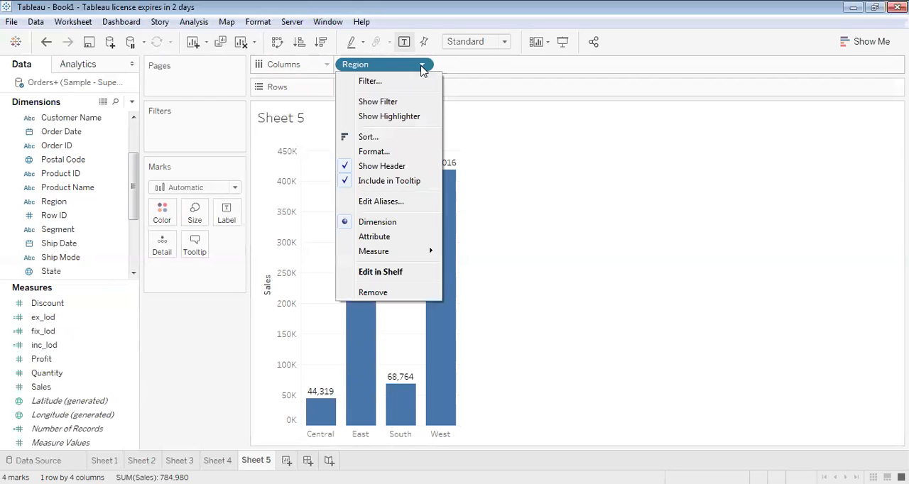
left_click(142, 377)
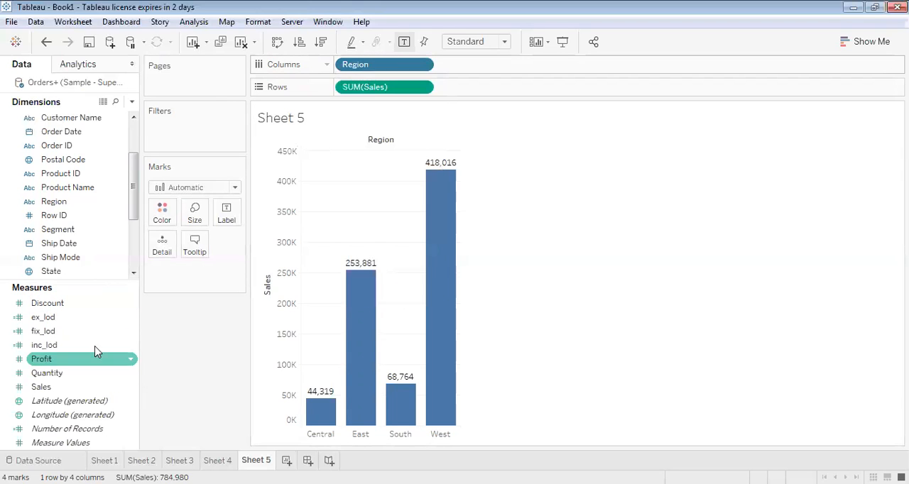
left_click(131, 320)
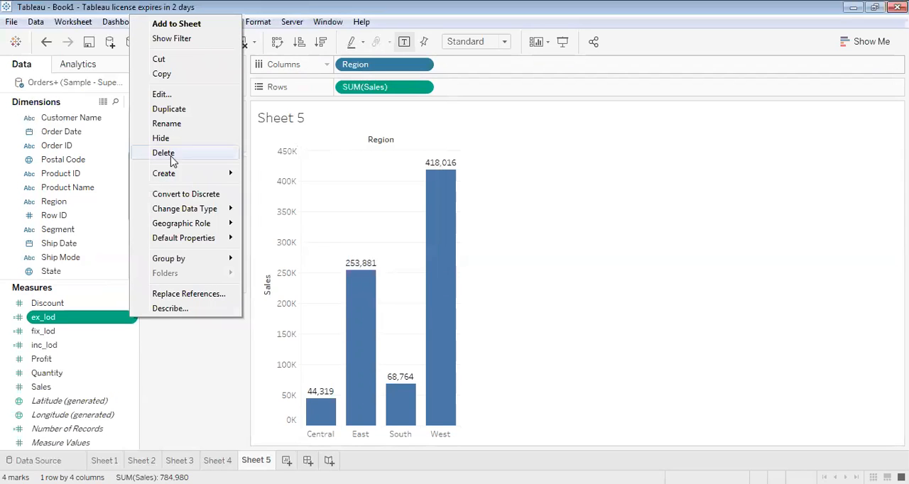
left_click(172, 96)
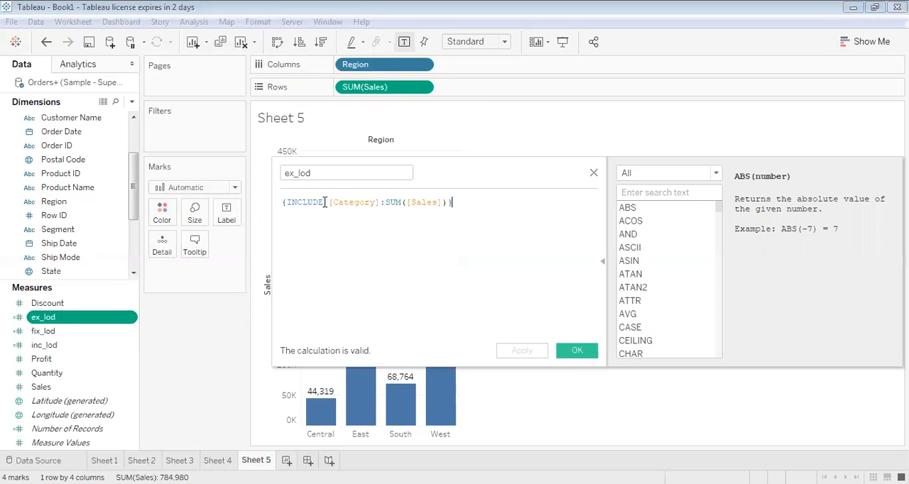
left_click(321, 202)
key("BackSpace")
key("BackSpace")
key("BackSpace")
key("BackSpace")
key("BackSpace")
key("BackSpace")
key("BackSpace")
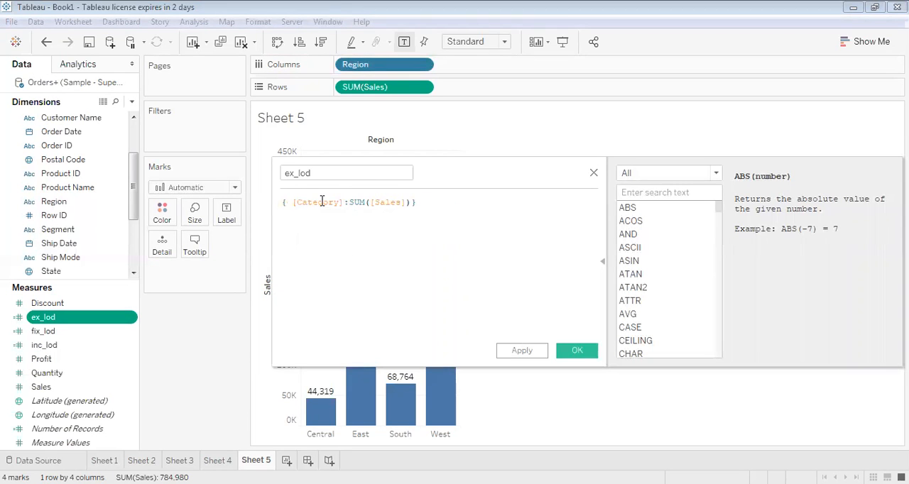
type("ex")
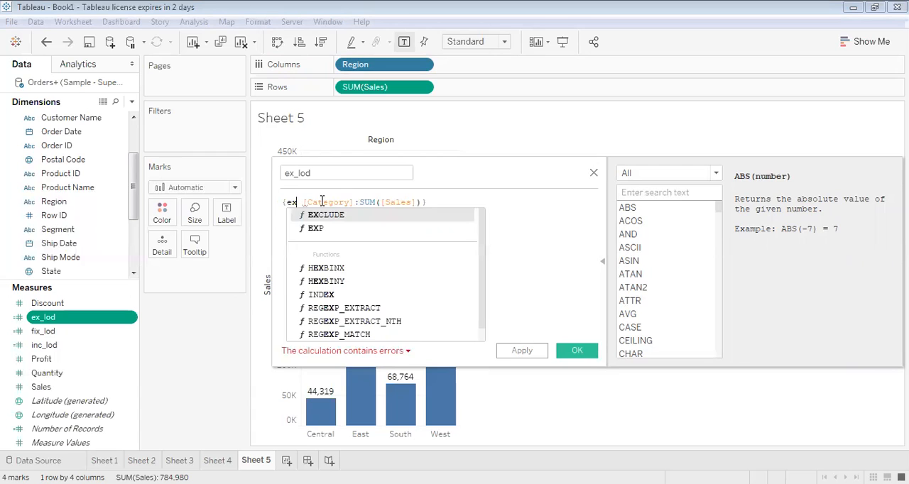
key("Return")
Replace Category with Region in the ex_lod formula, making it {EXCLUDE [Region]:SUM([Sales])}, and save the calculation
key("Right")
key("Right")
key("Right")
key("Right")
key("Right")
key("Right")
key("Right")
key("Right")
key("Right")
key("Right")
key("Right")
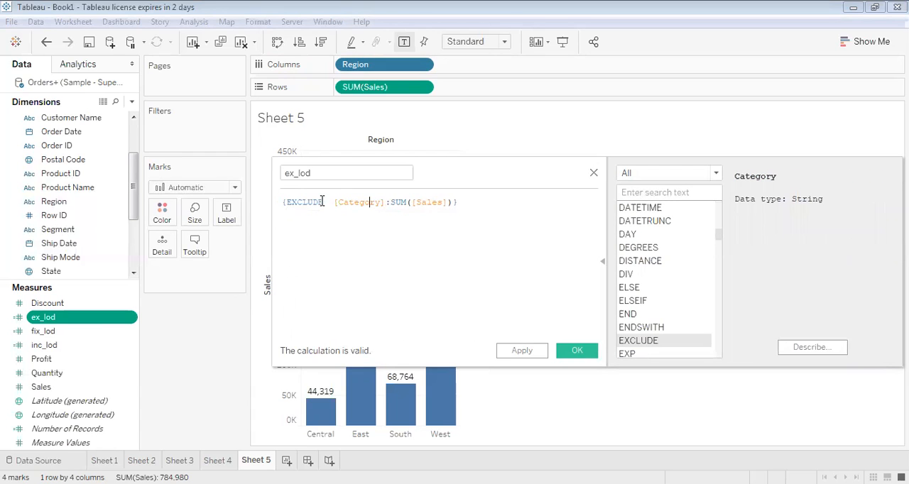
key("BackSpace")
key("BackSpace")
key("BackSpace")
key("BackSpace")
key("BackSpace")
key("BackSpace")
key("BackSpace")
key("BackSpace")
key("BackSpace")
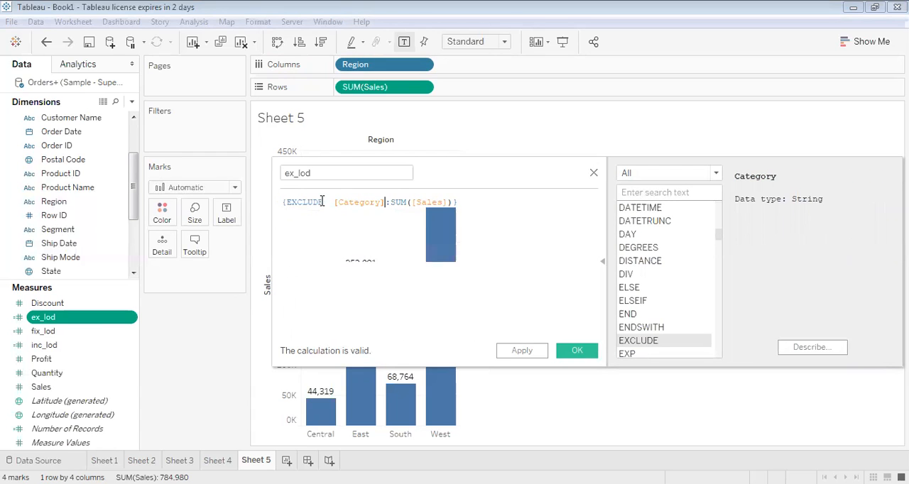
key("BackSpace")
key("BackSpace")
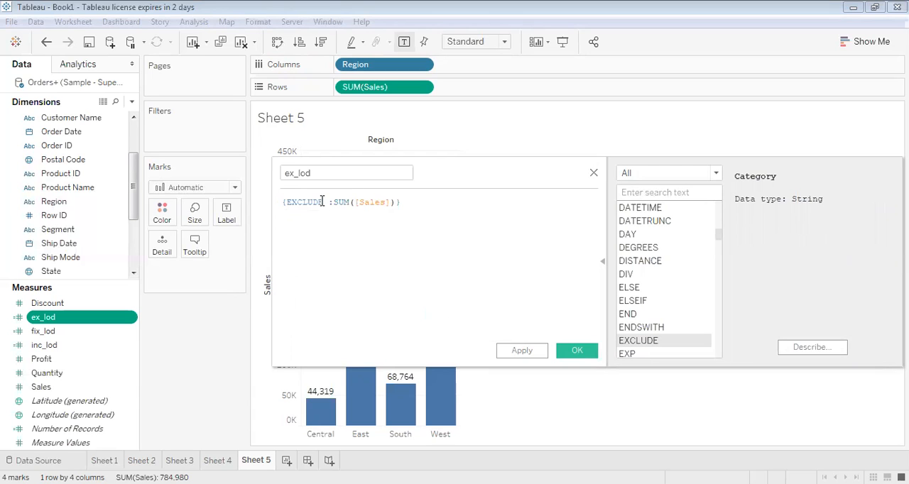
type("re")
type("on")
key("BackSpace")
key("BackSpace")
key("BackSpace")
key("BackSpace")
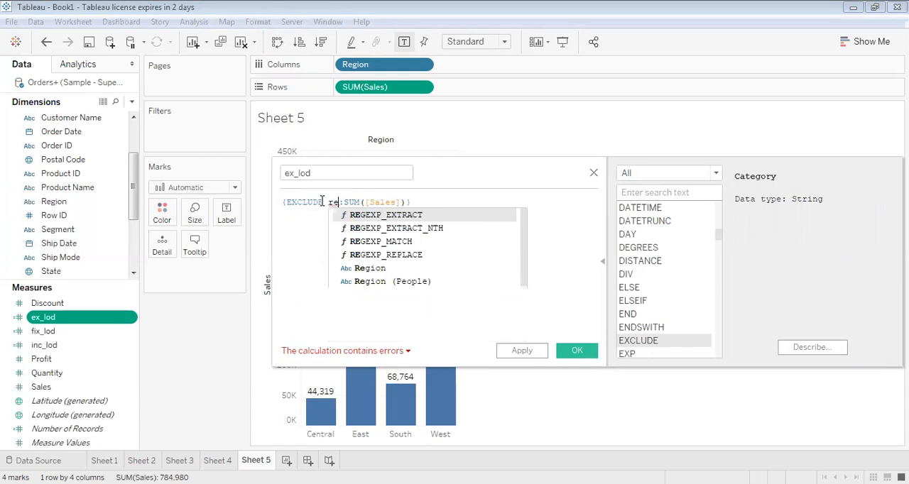
type("gio")
key("Return")
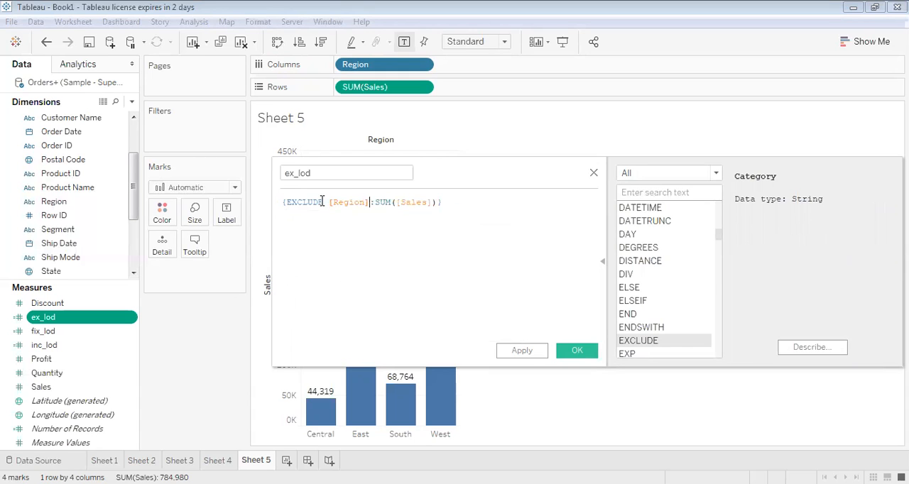
left_click(579, 352)
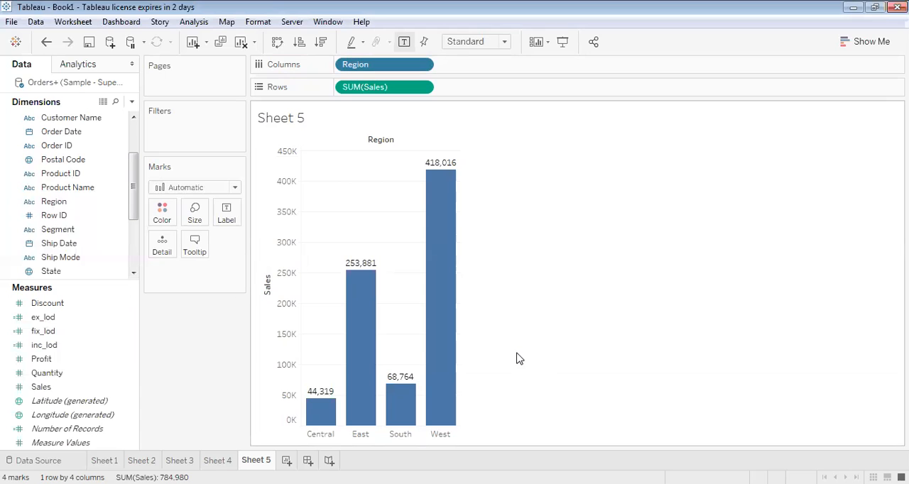
Replace SUM(Sales) on Rows with ex_lod to chart it by Region
left_click(424, 65)
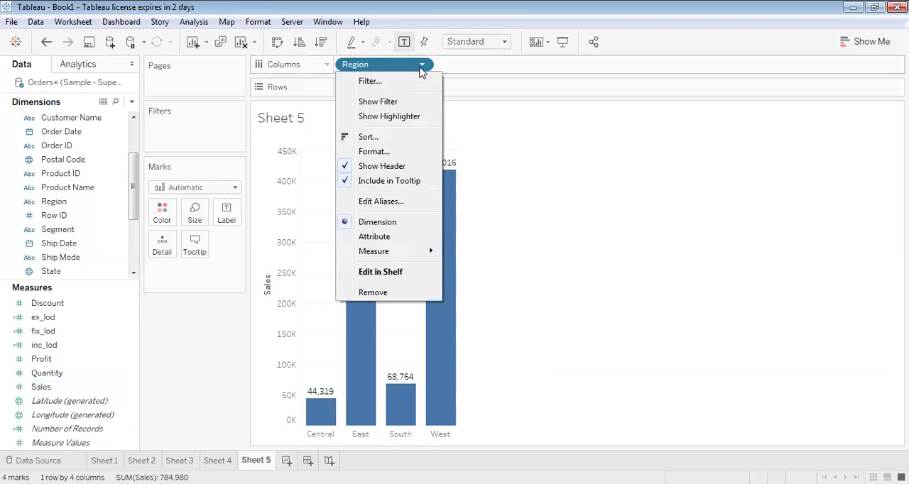
left_click(500, 192)
left_click(422, 87)
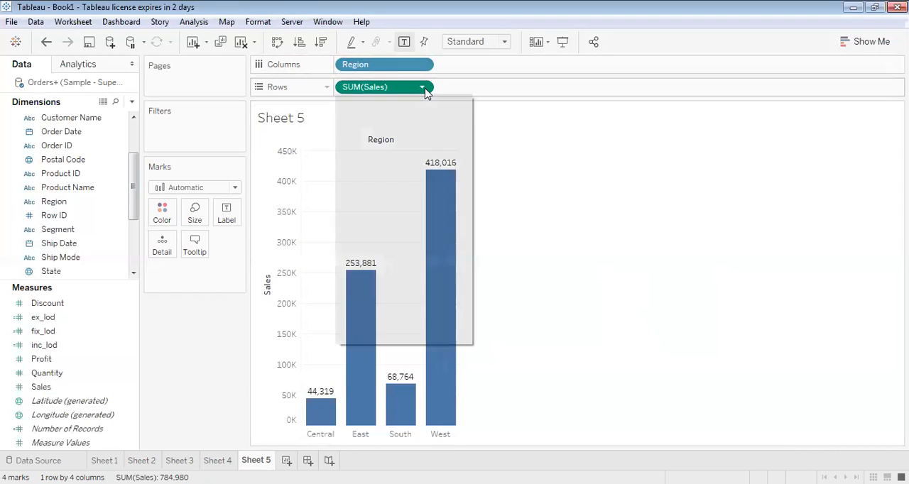
left_click(374, 335)
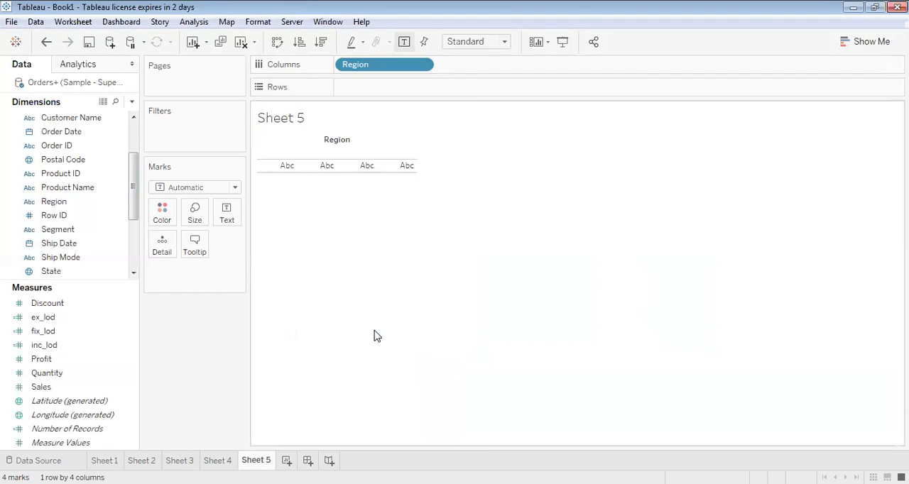
left_click(50, 345)
left_click(50, 332)
left_click(50, 318)
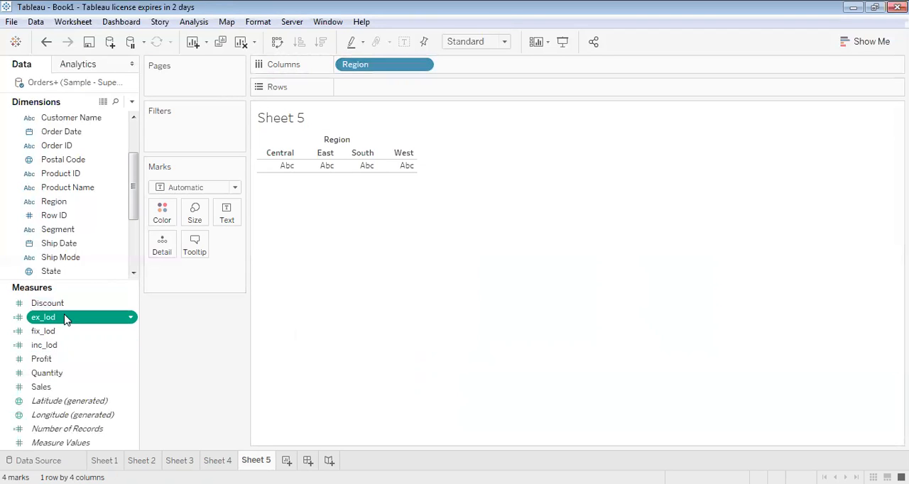
left_click_drag(48, 319, 390, 88)
mouse_move(453, 312)
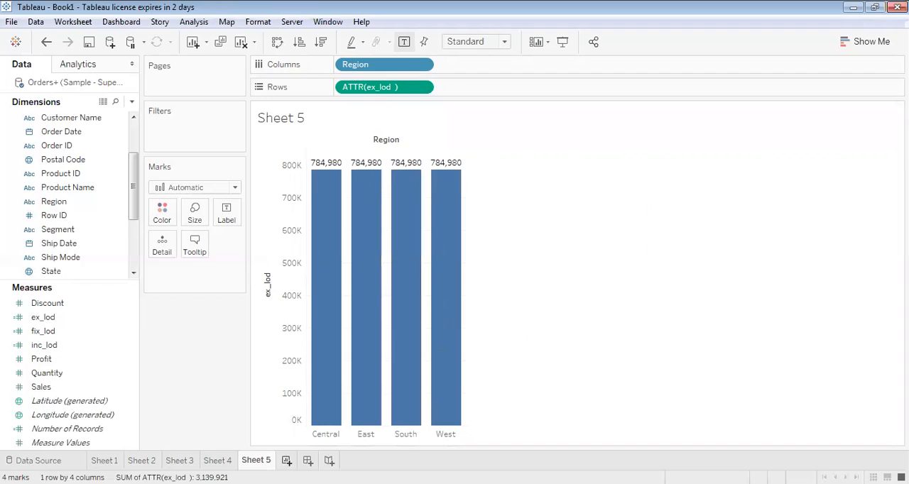
Create a new worksheet and chart the sum of Sales by Region, with Region on Columns and Sales on Rows
left_click(286, 460)
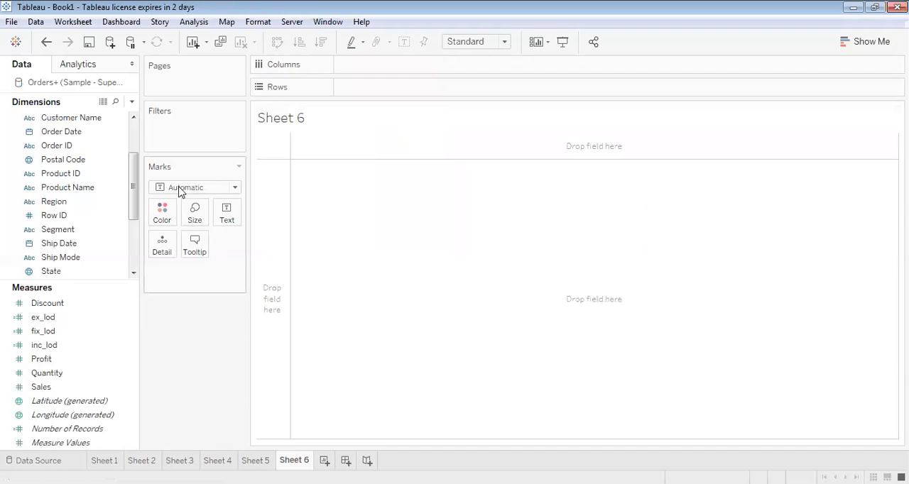
left_click_drag(70, 202, 376, 64)
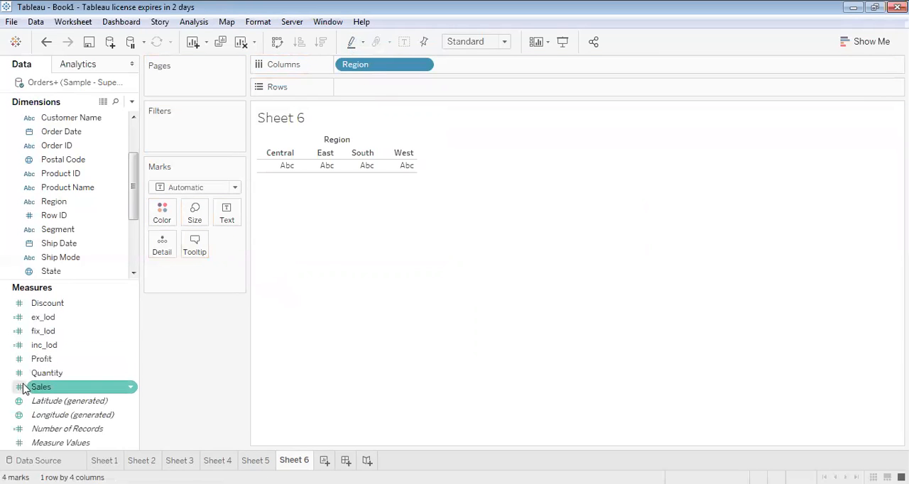
mouse_move(39, 389)
left_mouse_down()
mouse_move(378, 50)
mouse_move(352, 93)
mouse_move(360, 96)
left_mouse_up()
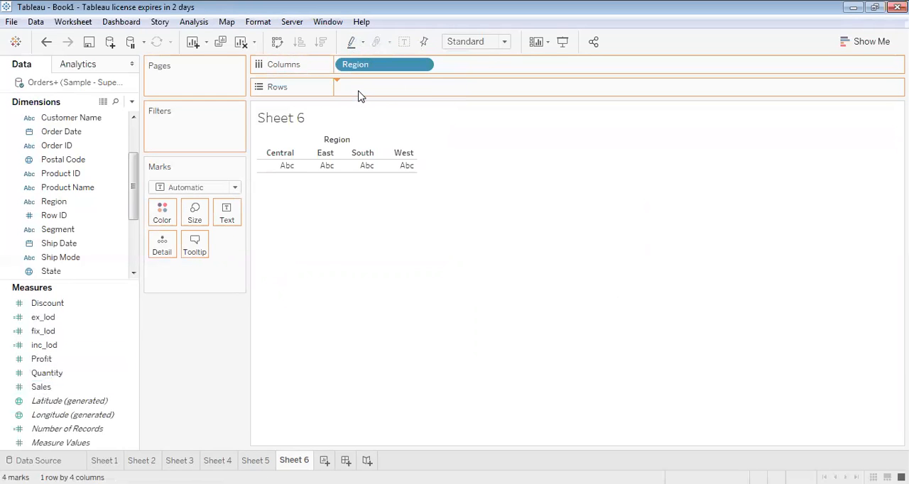
Show mark labels on the Sales by Region bars, and return to the ex_lod chart on Sheet 5 for comparison
left_click(225, 220)
left_click(255, 243)
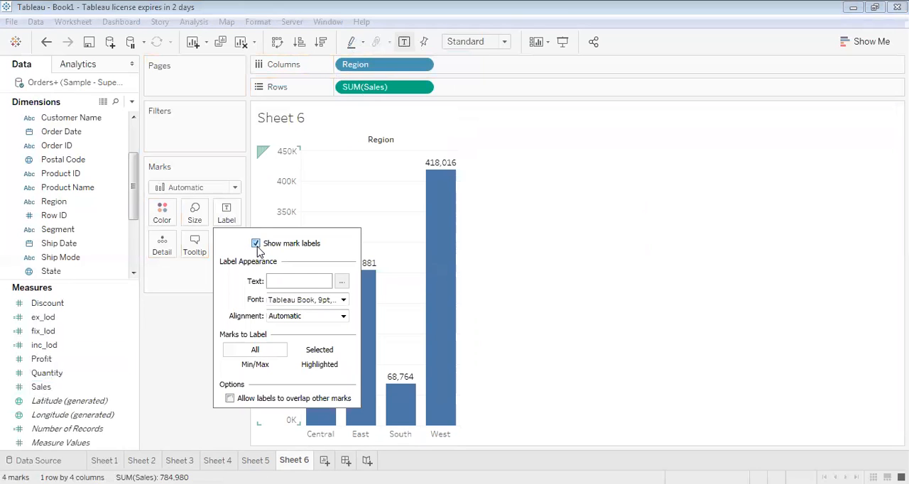
left_click(568, 228)
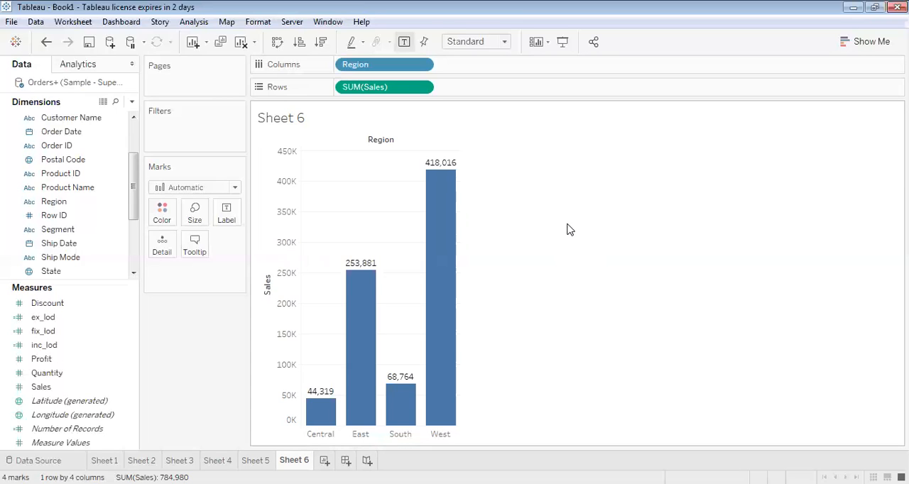
left_click(255, 461)
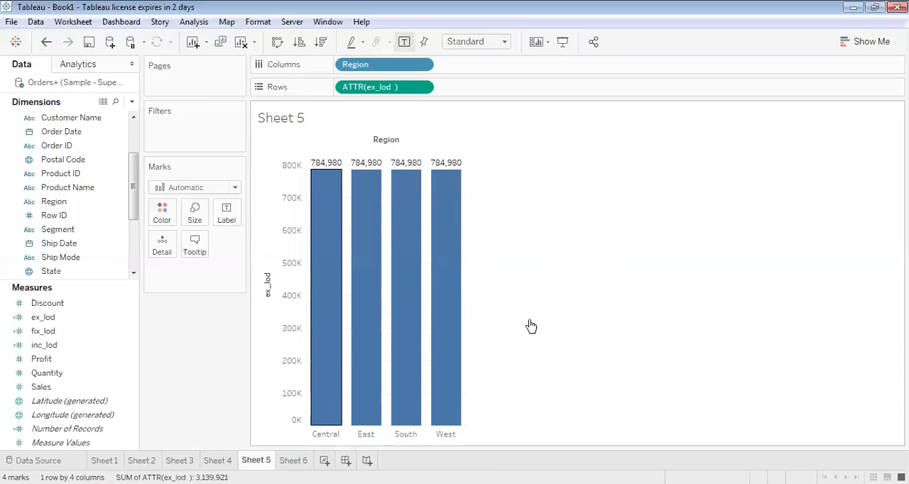
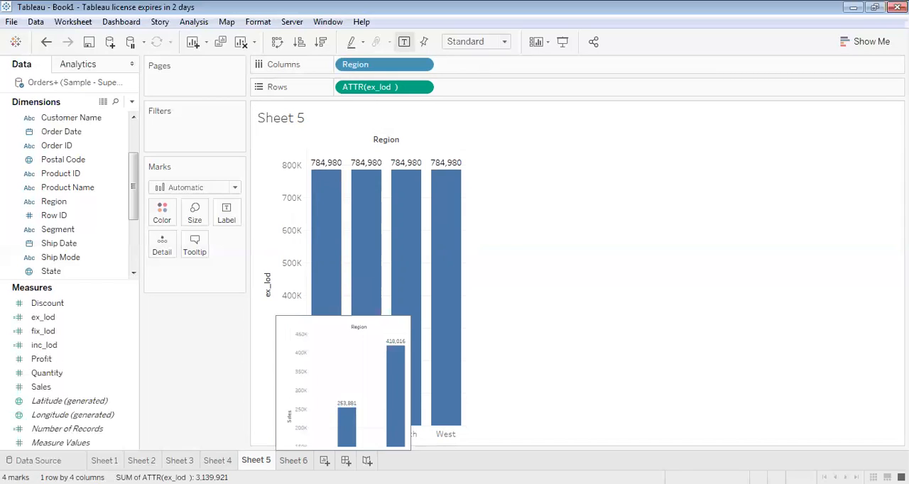
Create a new worksheet, chart the total sum of Sales on Rows, and show mark labels on the bar
left_click(293, 460)
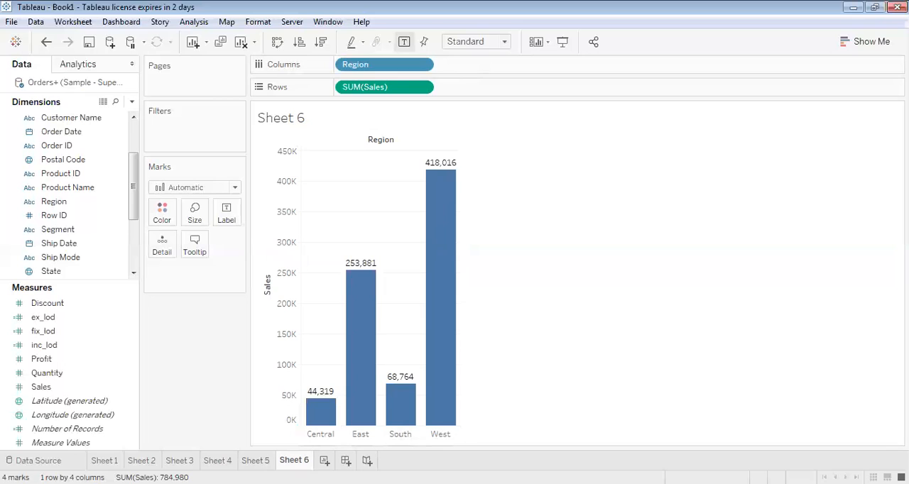
left_click(325, 460)
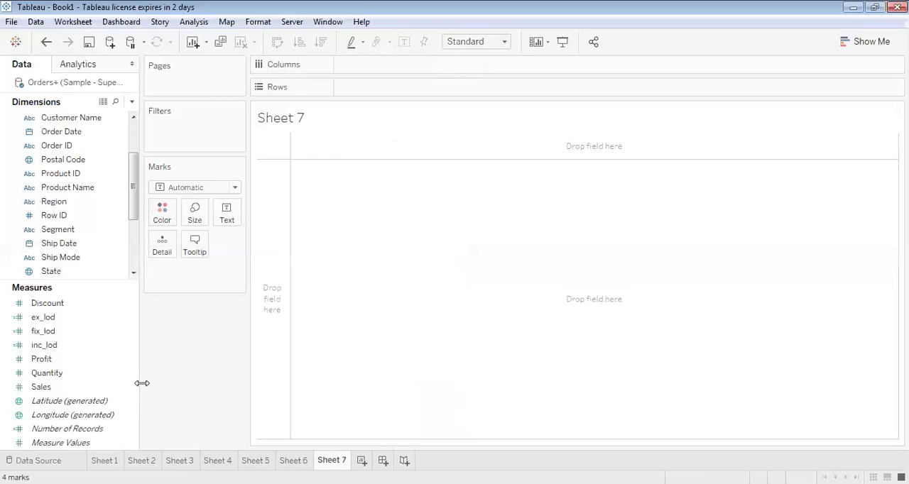
left_click_drag(44, 394, 371, 93)
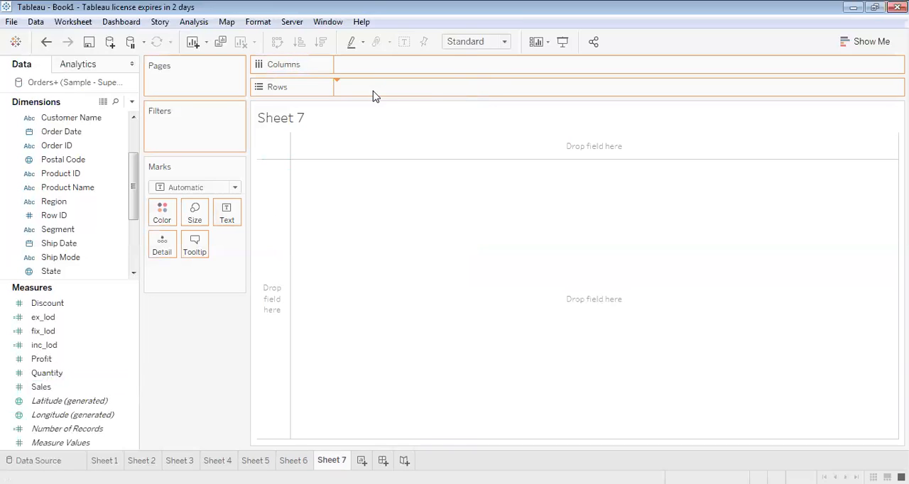
left_click(224, 226)
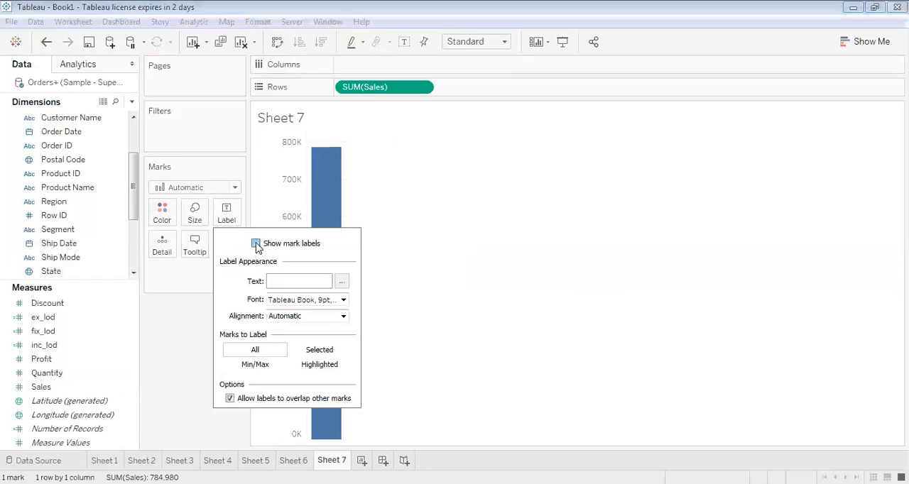
left_click(270, 243)
left_click(555, 205)
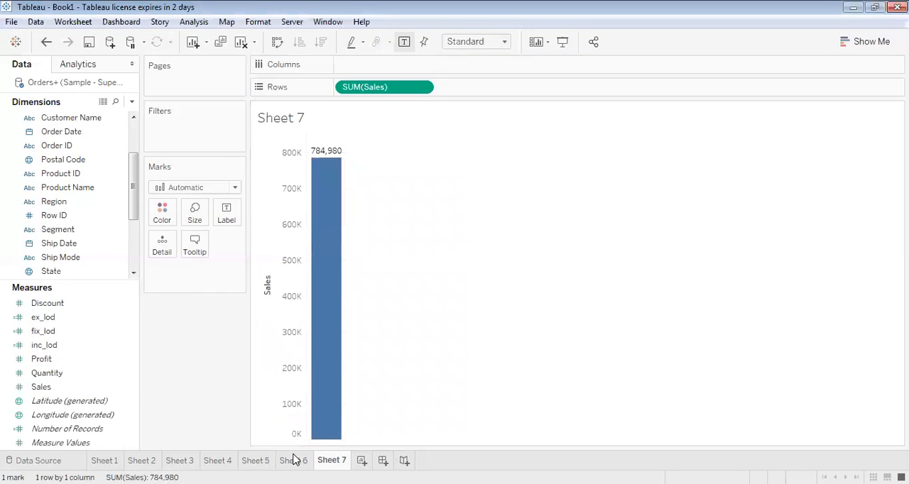
Compare the total with the Region charts on Sheets 6 and 5, and remove SUM(Sales) from Rows on Sheet 7
left_click(294, 460)
left_click(255, 460)
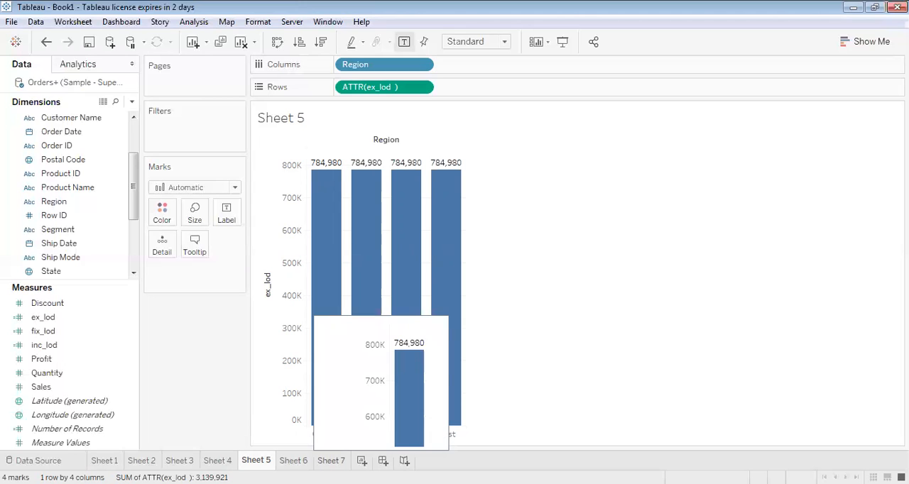
left_click(330, 461)
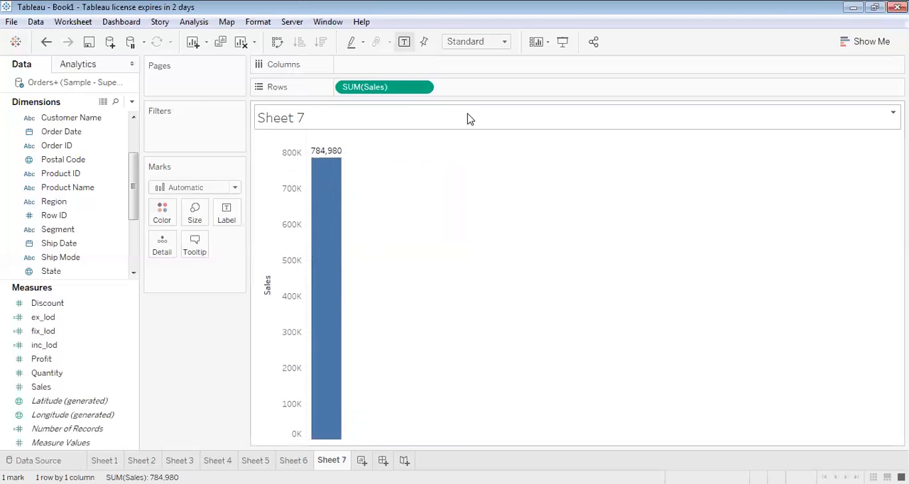
left_click(421, 87)
left_click(383, 336)
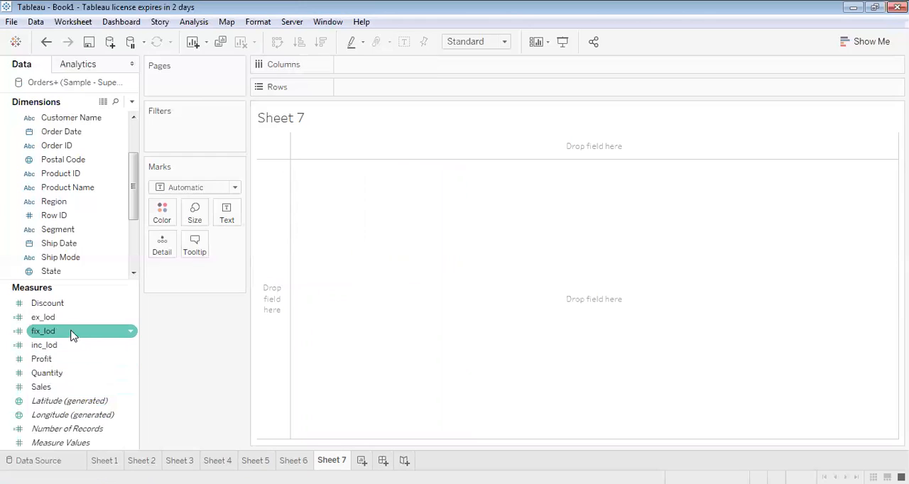
Replace Region with Category in the ex_lod formula, making it {EXCLUDE [Category]:SUM([Sales])}, and save the calculation
left_click(132, 332)
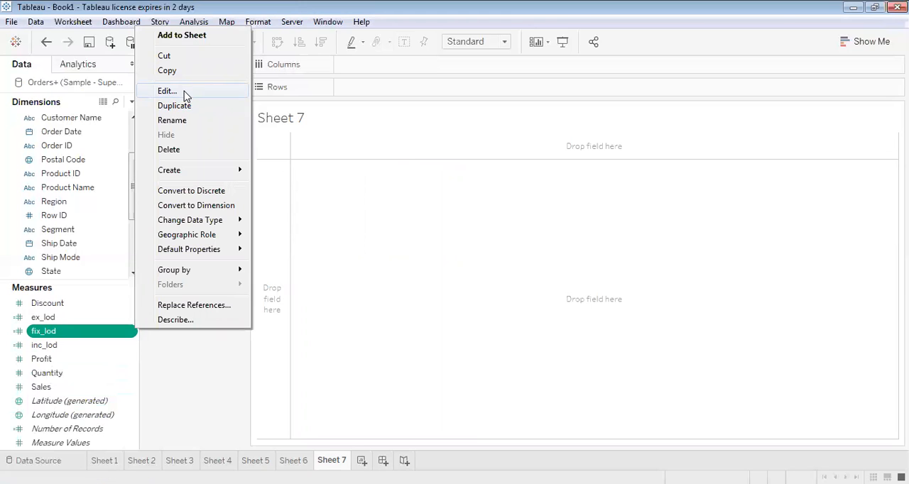
left_click(78, 319)
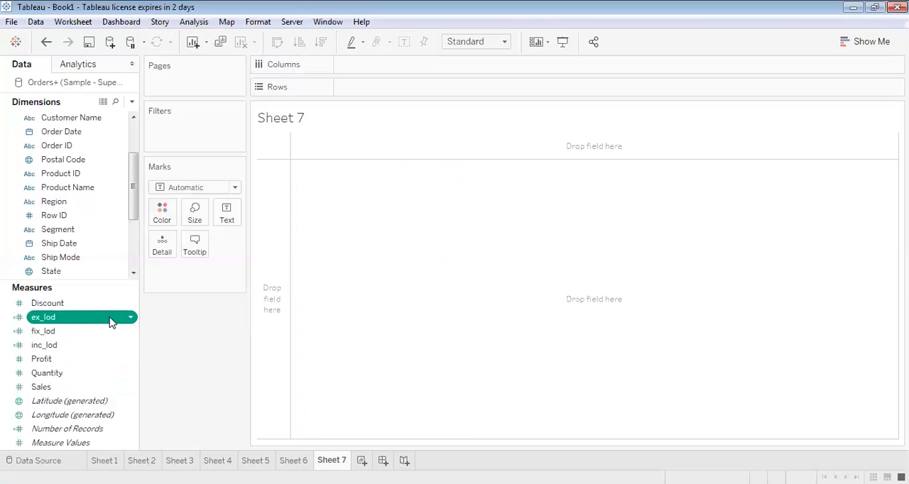
left_click(131, 318)
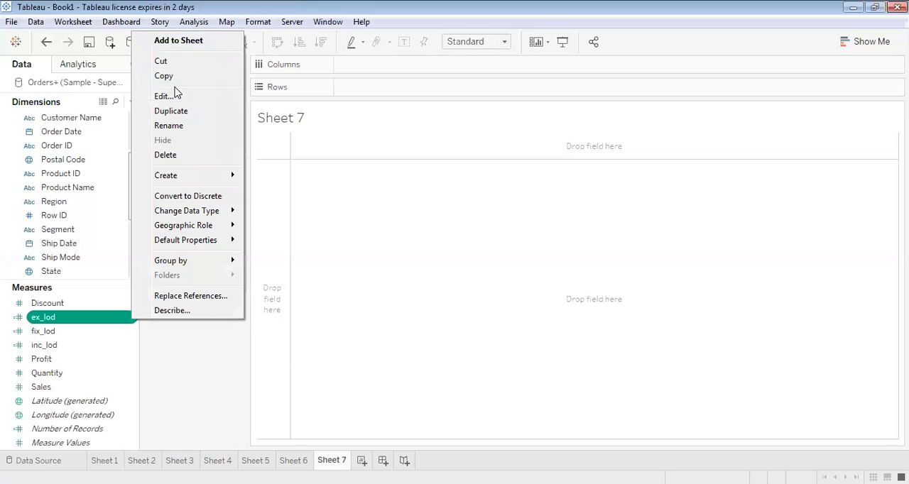
left_click(173, 97)
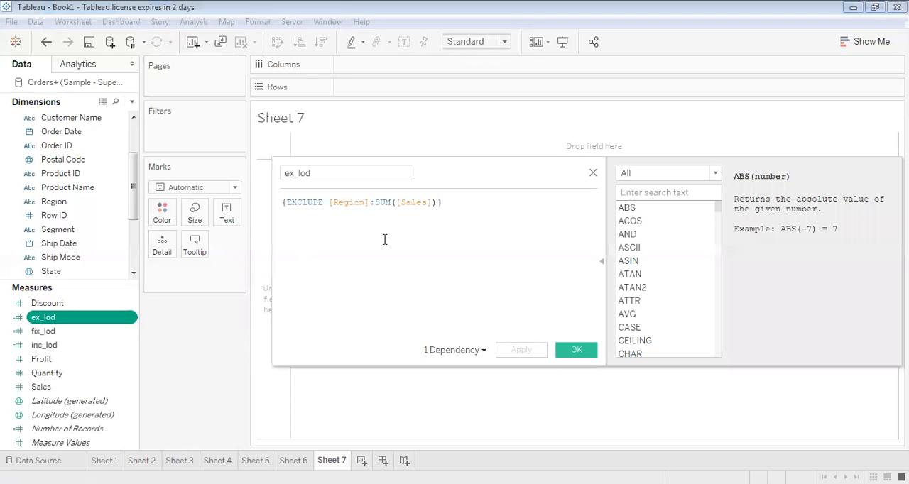
left_click(364, 202)
key("Right")
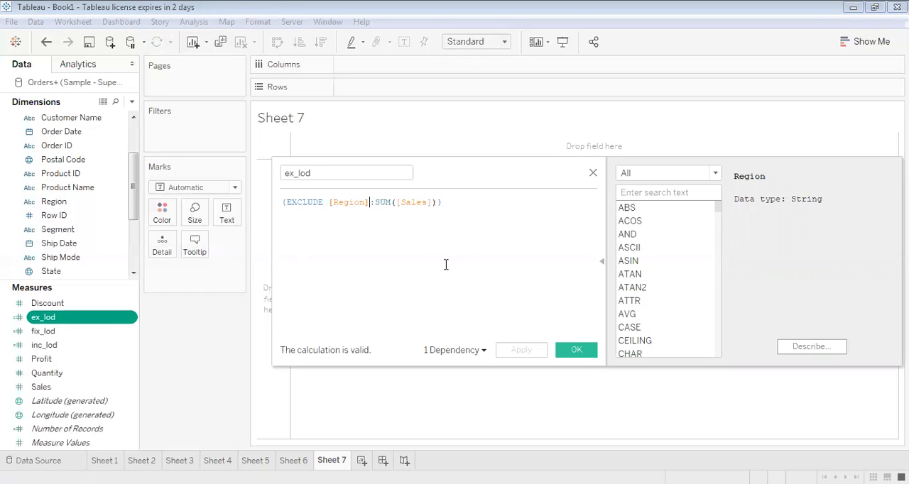
key("BackSpace")
key("BackSpace")
key("BackSpace")
key("BackSpace")
key("BackSpace")
key("BackSpace")
key("BackSpace")
key("BackSpace")
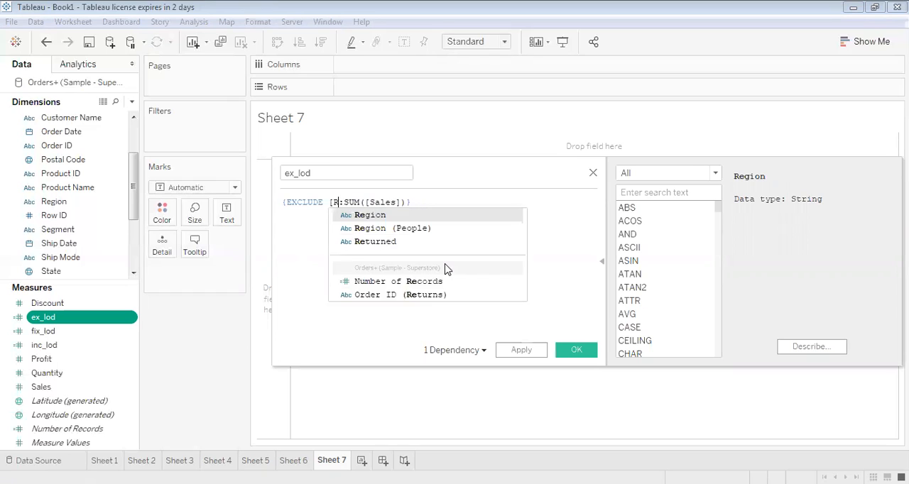
type("cate")
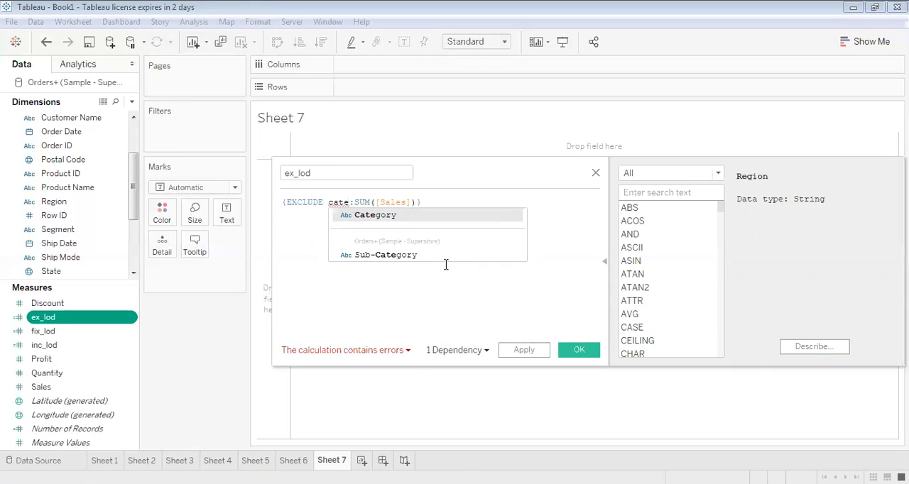
key("Return")
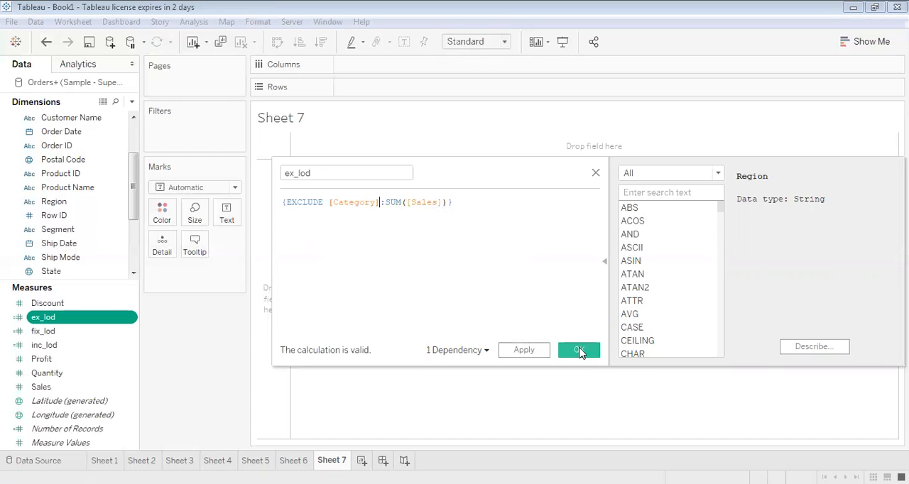
left_click(580, 351)
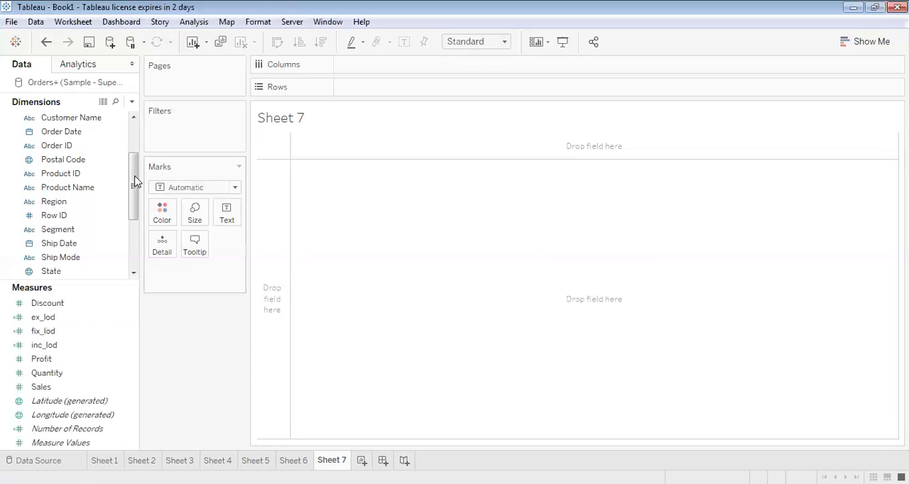
Place the Category and Sub-Category dimensions on Columns of Sheet 7, in that order
left_click_drag(132, 180, 131, 152)
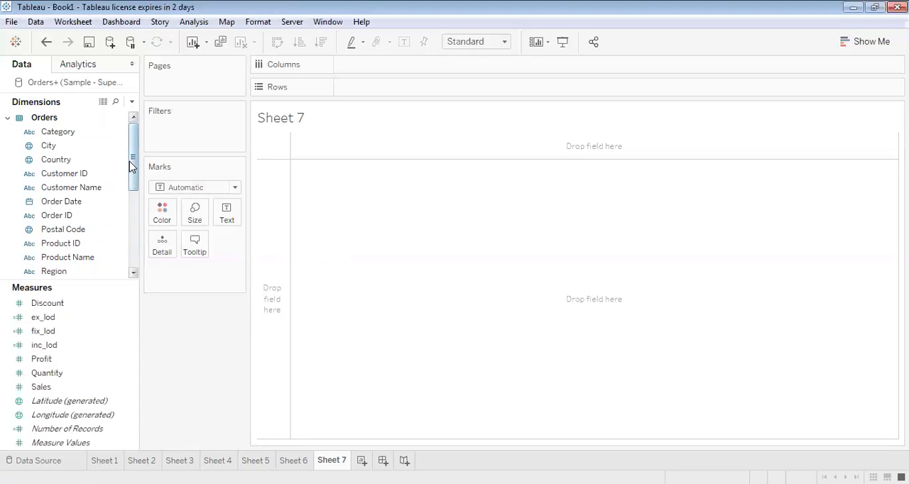
left_click_drag(133, 170, 126, 201)
left_click(579, 216)
left_click_drag(130, 188, 132, 146)
left_click(59, 133)
left_click_drag(223, 110, 341, 64)
left_click(51, 231)
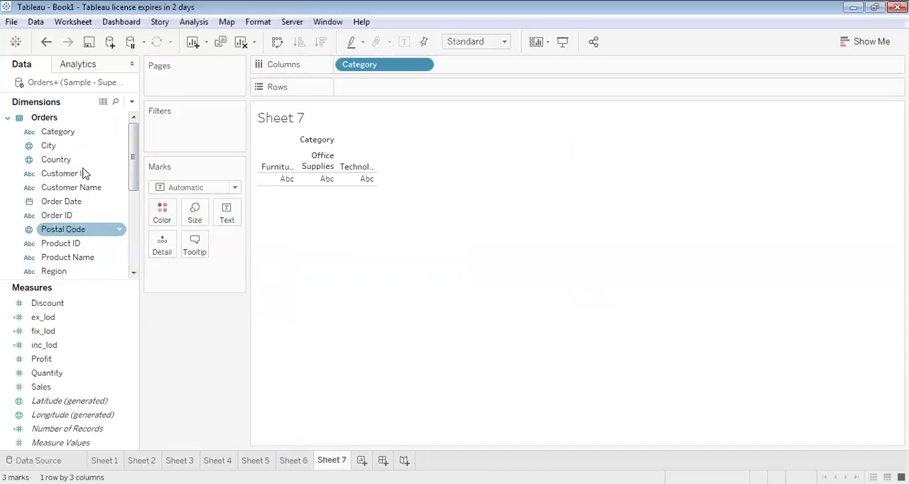
mouse_move(132, 178)
left_mouse_down()
mouse_move(132, 187)
mouse_move(132, 133)
mouse_move(130, 180)
left_mouse_up()
left_click_drag(53, 245, 451, 72)
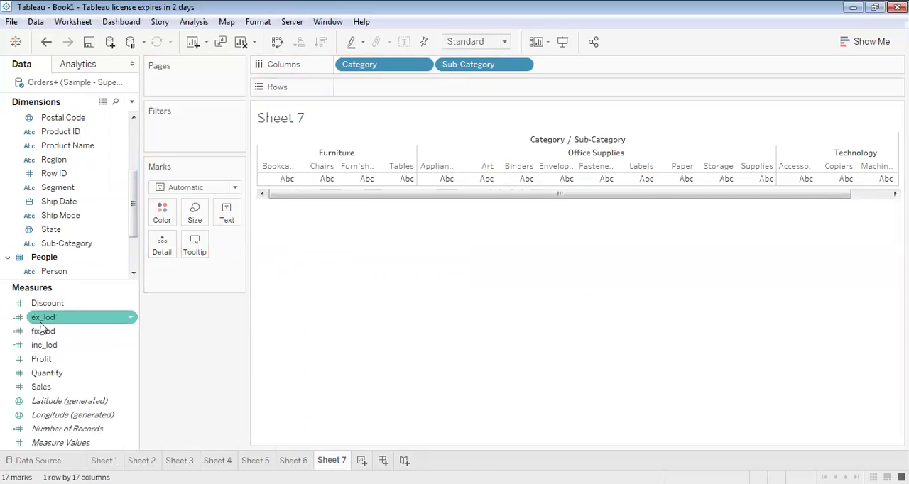
Add ex_lod to Rows and swap rows and columns to show the chart as horizontal bars
left_click_drag(41, 318, 397, 94)
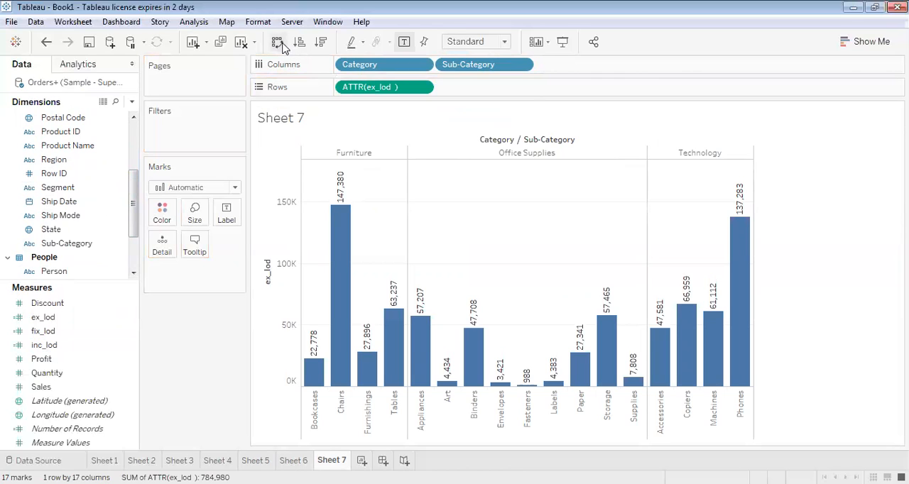
left_click(281, 43)
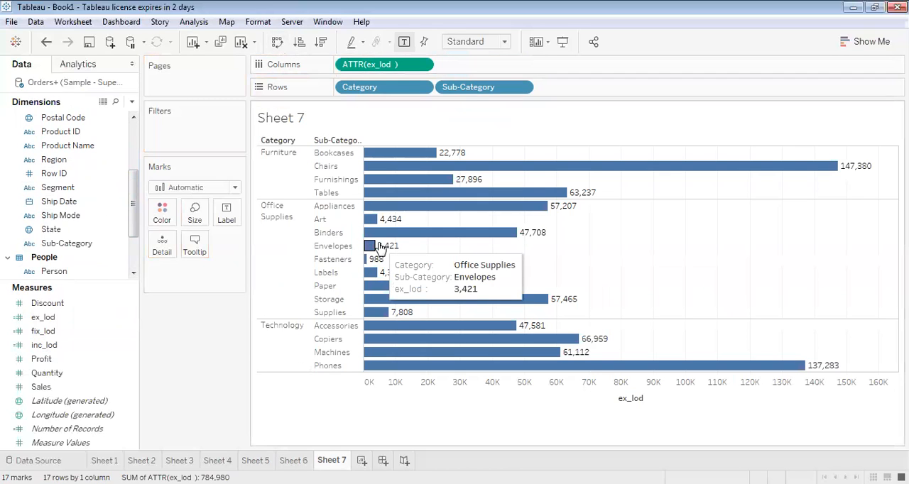